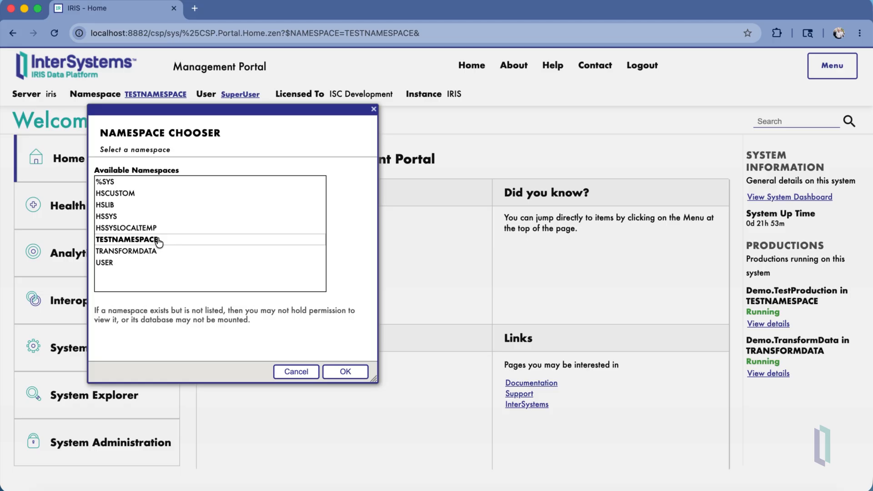
Switch the Management Portal to the TESTNAMESPACE namespace and open Demo.TestProduction in the interoperability production configuration.
{"action": "left_click", "coordinate": [345, 372]}
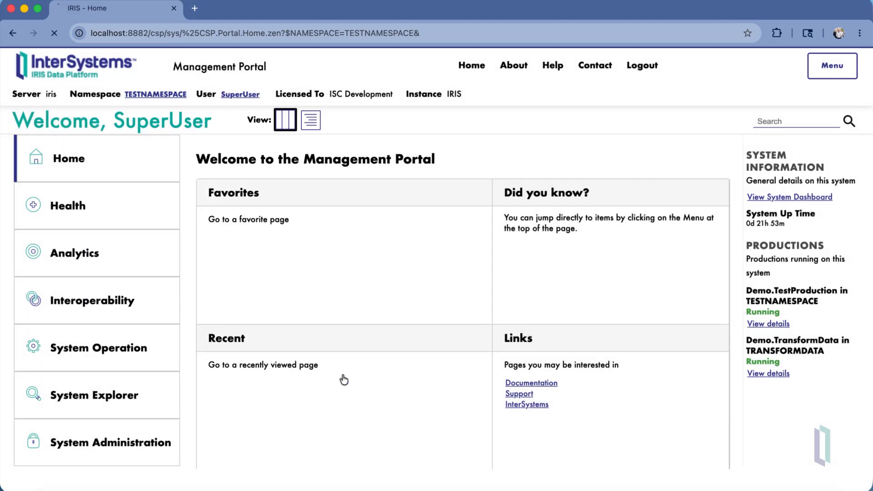
{"action": "left_click", "coordinate": [145, 444]}
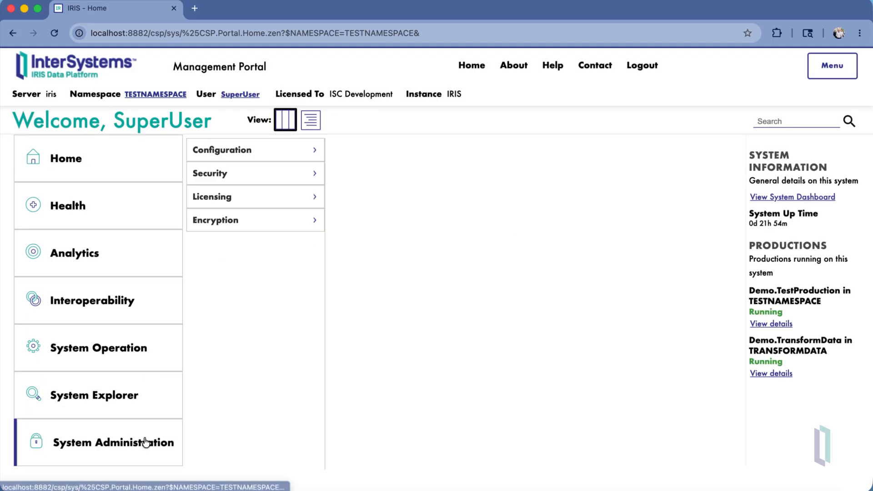
{"action": "left_click", "coordinate": [140, 307]}
{"action": "left_click", "coordinate": [242, 152]}
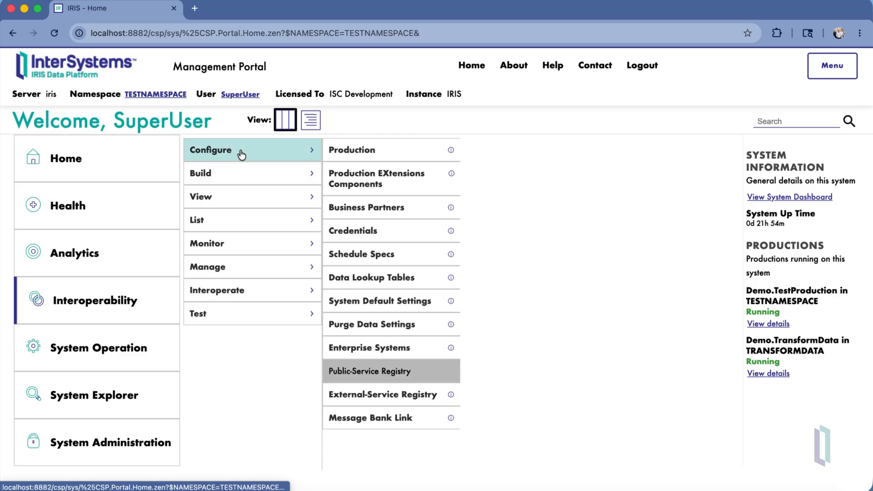
{"action": "left_click", "coordinate": [353, 149]}
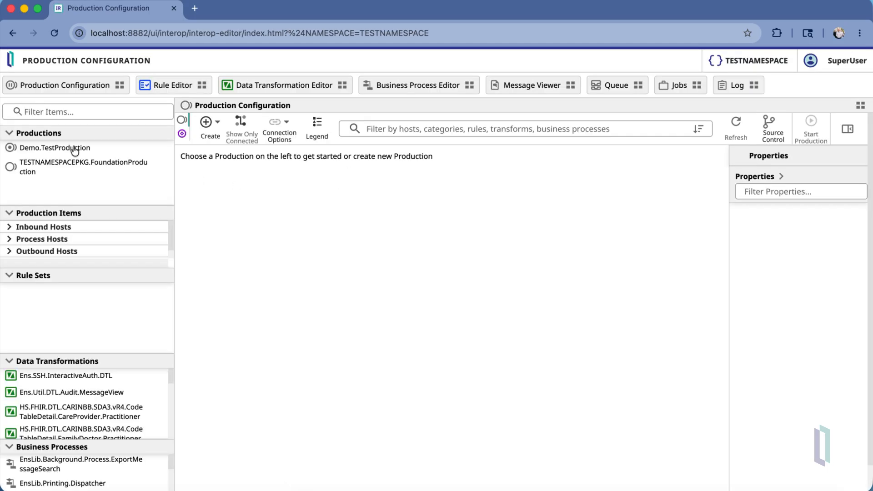
{"action": "left_click", "coordinate": [74, 150]}
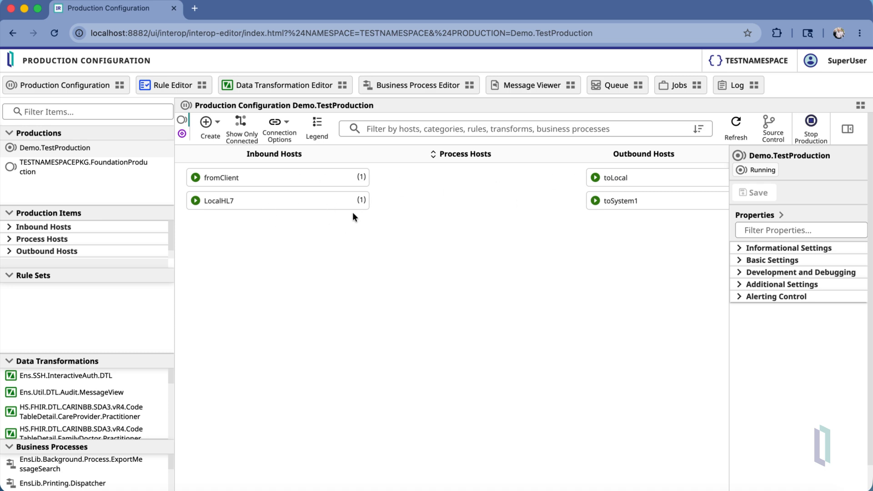
Examine the file path in the basic settings of the LocalHL7 inbound host, widening the properties area for readability.
{"action": "left_click", "coordinate": [295, 209]}
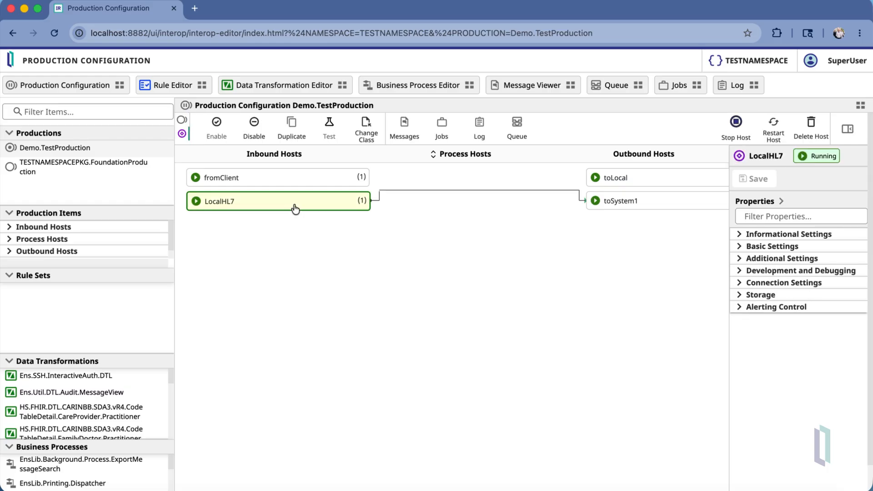
{"action": "left_click", "coordinate": [740, 248]}
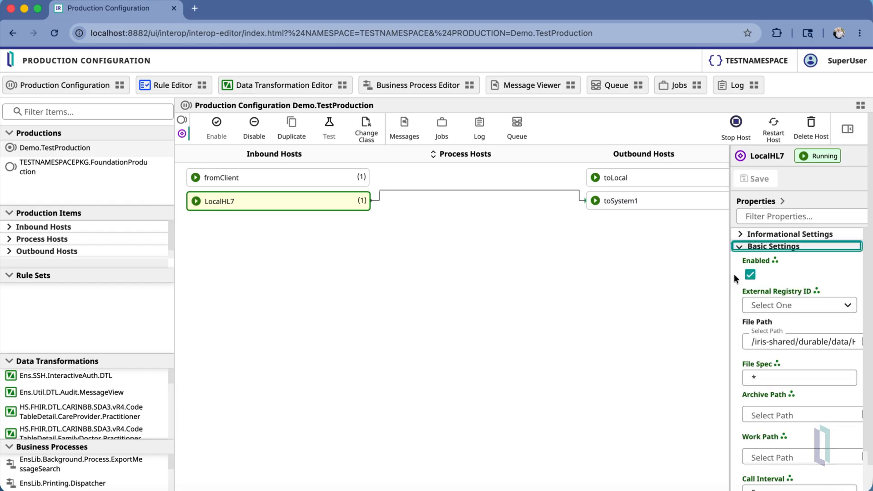
{"action": "left_click_drag", "start_coordinate": [729, 275], "coordinate": [627, 273]}
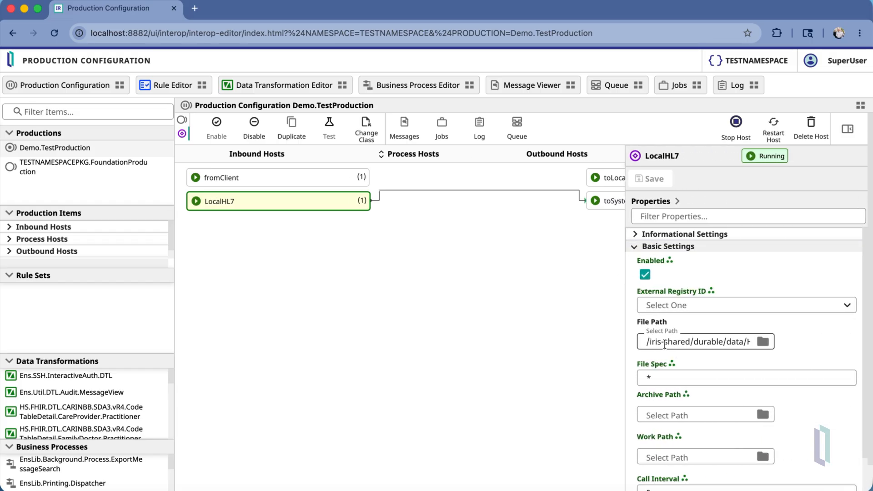
{"action": "left_click_drag", "start_coordinate": [711, 339], "coordinate": [773, 344]}
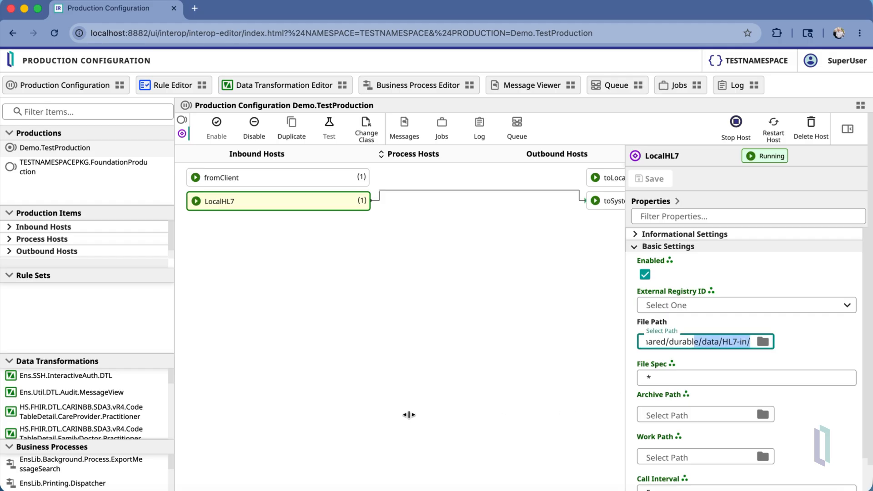
Switch to Finder to look at the HL7-in folder inside the data folder, and return to the production configuration.
{"action": "left_click", "coordinate": [55, 488]}
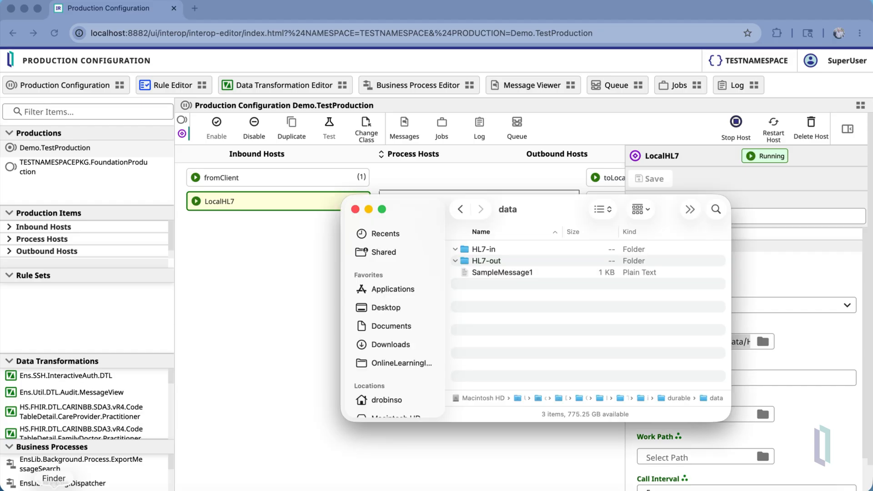
{"action": "left_click", "coordinate": [488, 251]}
{"action": "left_click", "coordinate": [252, 256]}
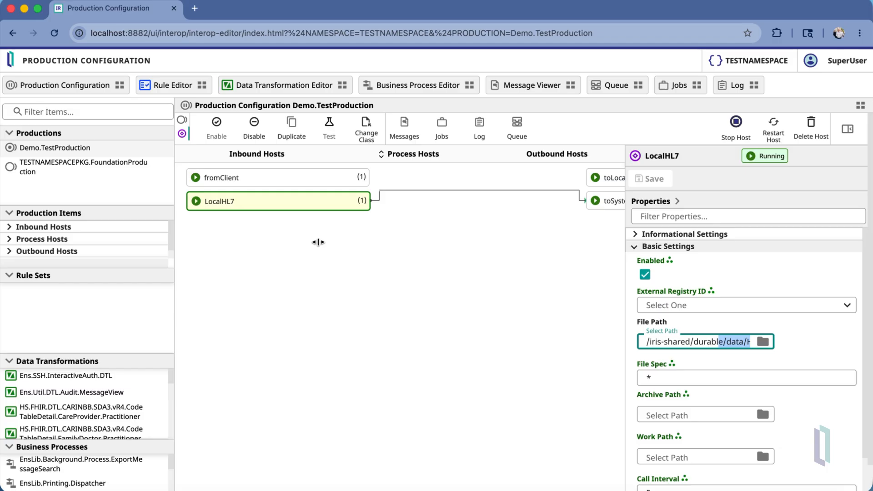
Examine the IP address and port in the basic settings of the toSystem1 outbound host.
{"action": "scroll", "coordinate": [560, 262], "scroll_direction": "right", "scroll_amount": 8}
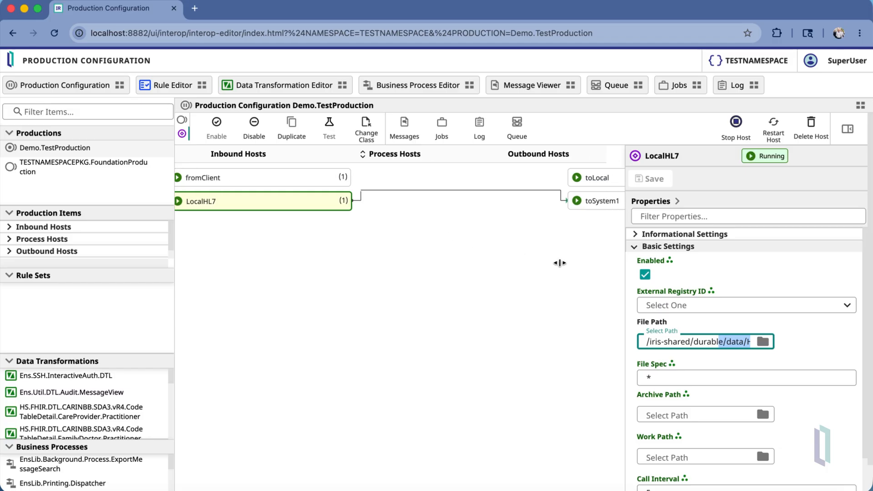
{"action": "left_click", "coordinate": [462, 204]}
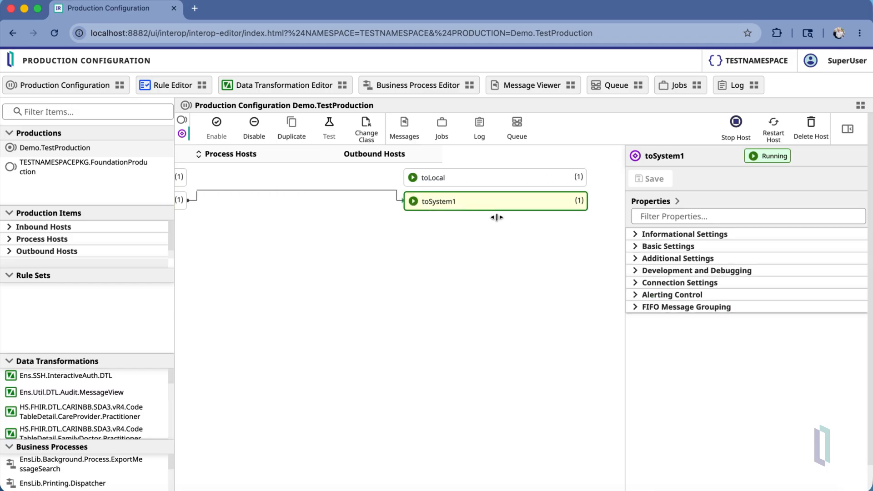
{"action": "scroll", "coordinate": [501, 219], "scroll_direction": "left", "scroll_amount": 5}
{"action": "left_click", "coordinate": [632, 246]}
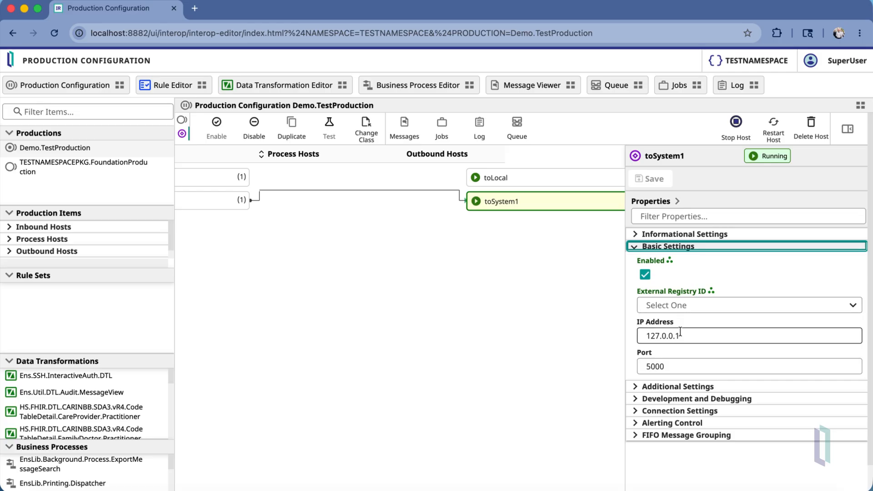
{"action": "scroll", "coordinate": [697, 348], "scroll_direction": "down", "scroll_amount": 1}
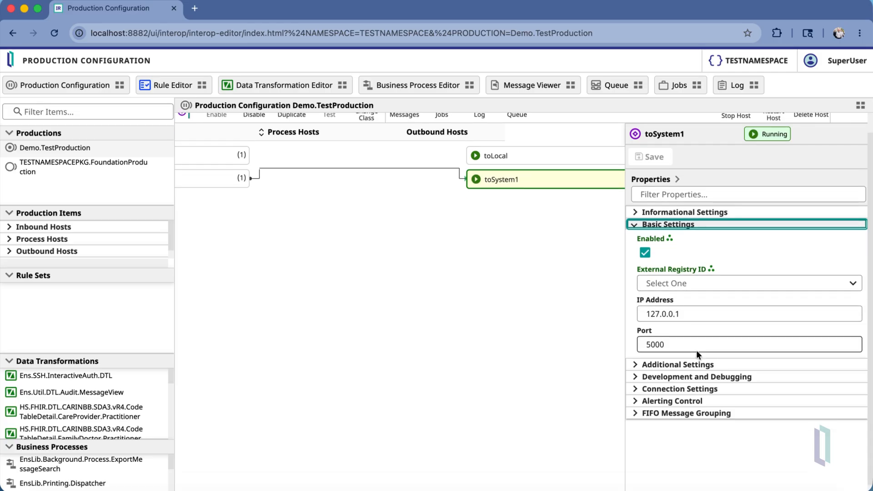
{"action": "left_click_drag", "start_coordinate": [695, 314], "coordinate": [643, 316]}
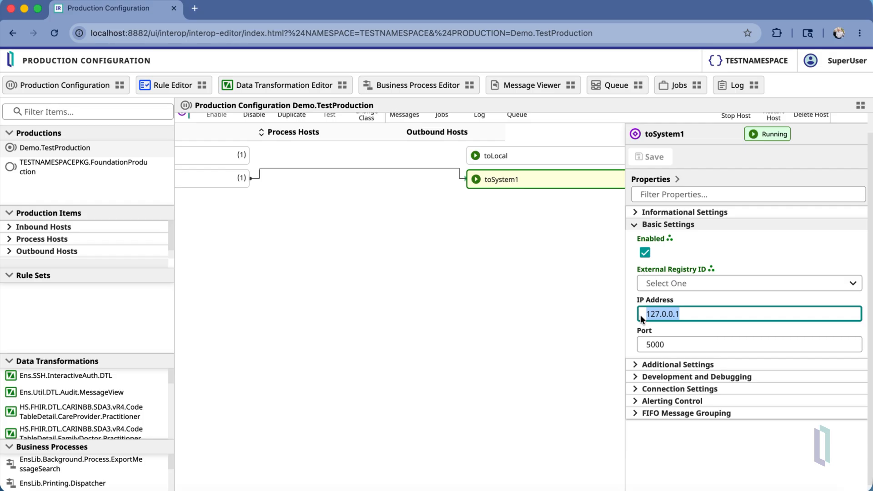
{"action": "left_click", "coordinate": [670, 343]}
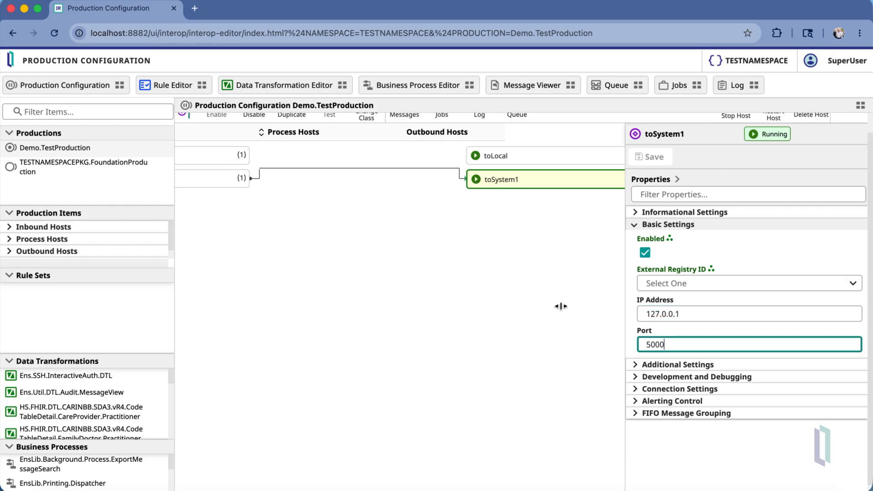
Examine the target config names and message schema category in the basic settings of the LocalHL7 inbound host.
{"action": "scroll", "coordinate": [454, 288], "scroll_direction": "left", "scroll_amount": 5}
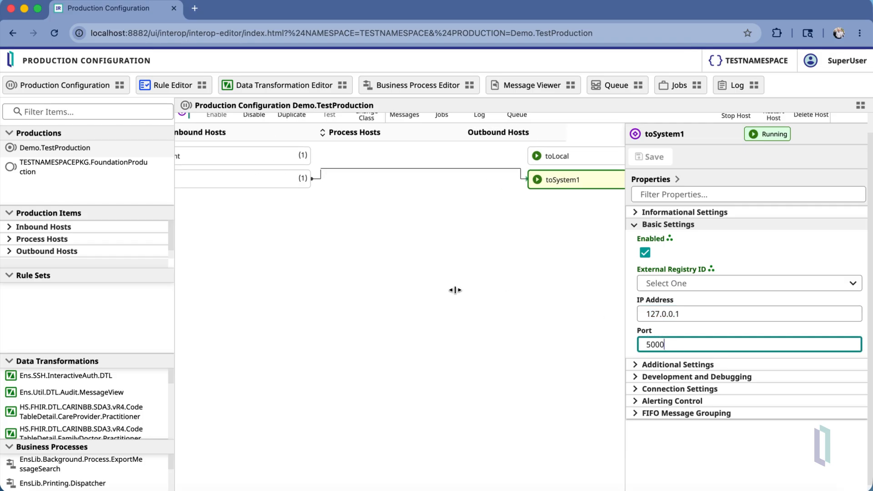
{"action": "left_click", "coordinate": [280, 183]}
{"action": "left_click", "coordinate": [635, 227]}
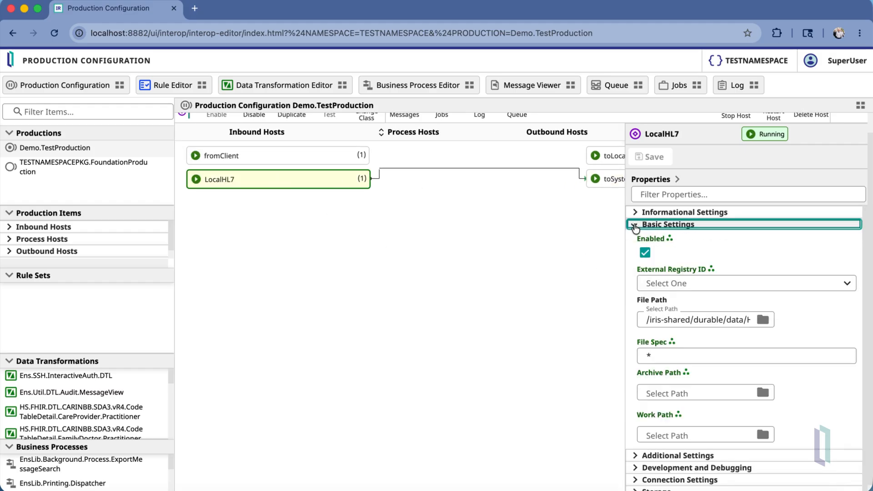
{"action": "scroll", "coordinate": [685, 326], "scroll_direction": "down", "scroll_amount": 5}
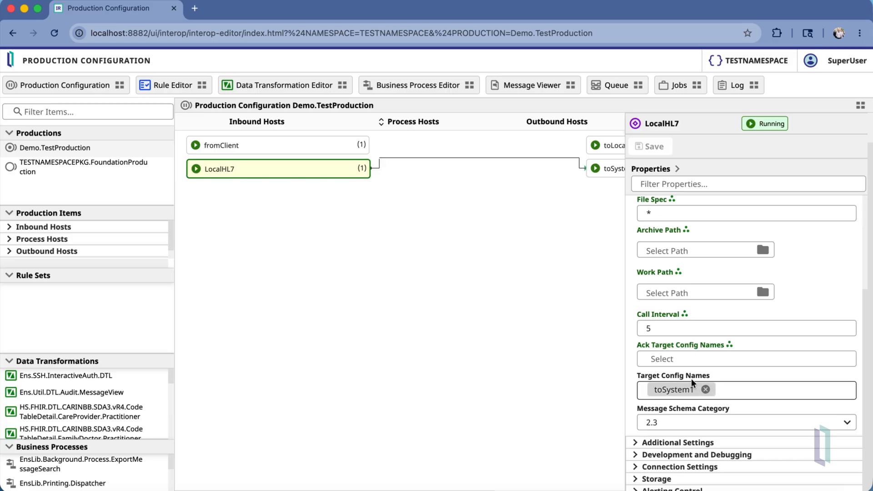
{"action": "scroll", "coordinate": [452, 255], "scroll_direction": "right", "scroll_amount": 1}
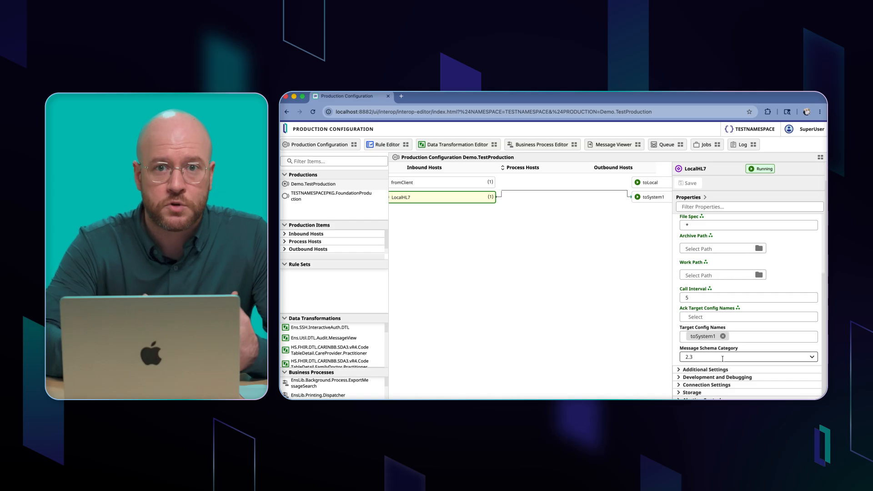
{"action": "scroll", "coordinate": [605, 283], "scroll_direction": "right", "scroll_amount": 1}
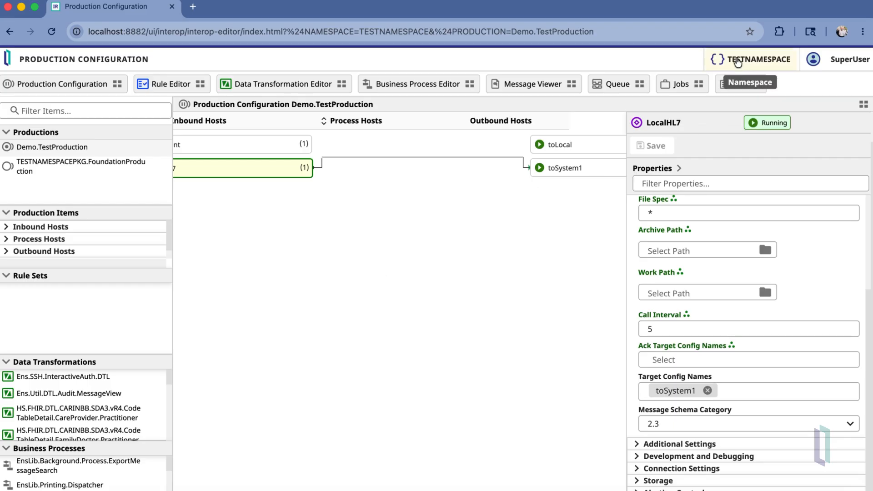
Switch the production configuration to the TRANSFORMDATA namespace and open the Demo.TransformData production.
{"action": "left_click", "coordinate": [740, 129]}
{"action": "left_click", "coordinate": [741, 181]}
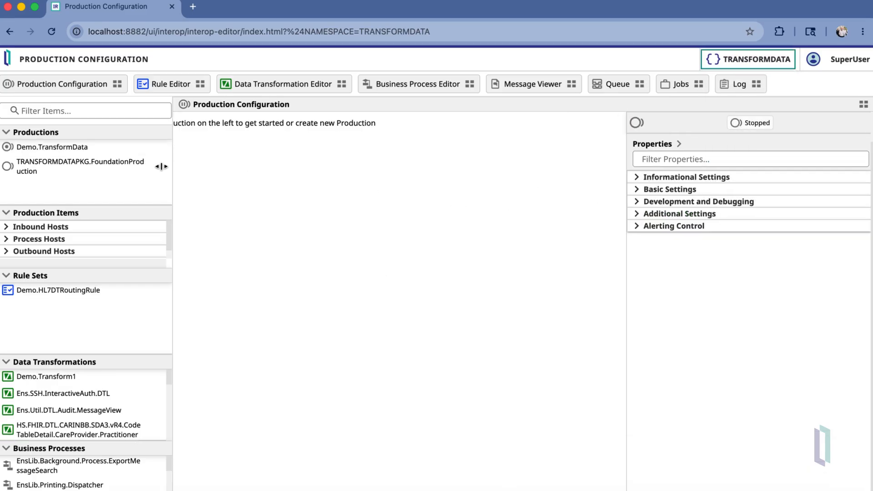
{"action": "left_click", "coordinate": [65, 153]}
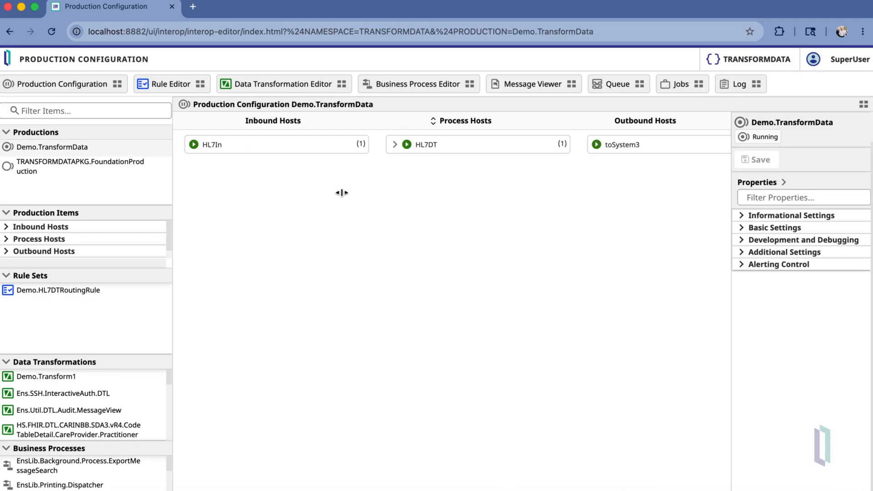
Examine the port in the basic settings of the HL7In inbound host, widening the properties area for readability.
{"action": "left_click", "coordinate": [264, 153]}
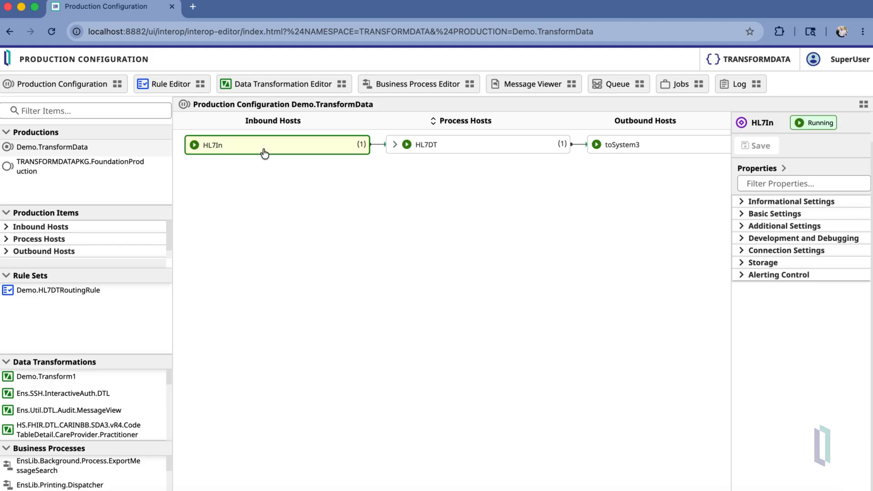
{"action": "left_click_drag", "start_coordinate": [730, 215], "coordinate": [584, 219]}
{"action": "left_click", "coordinate": [646, 214]}
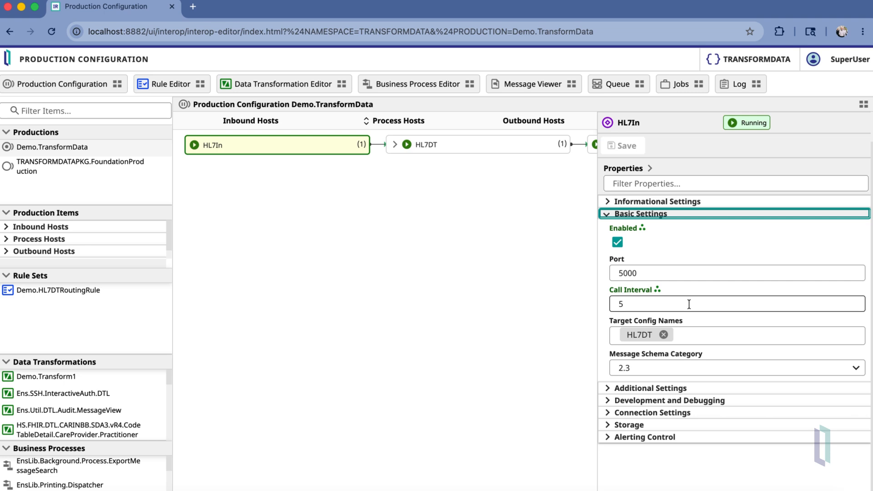
{"action": "left_click", "coordinate": [650, 273]}
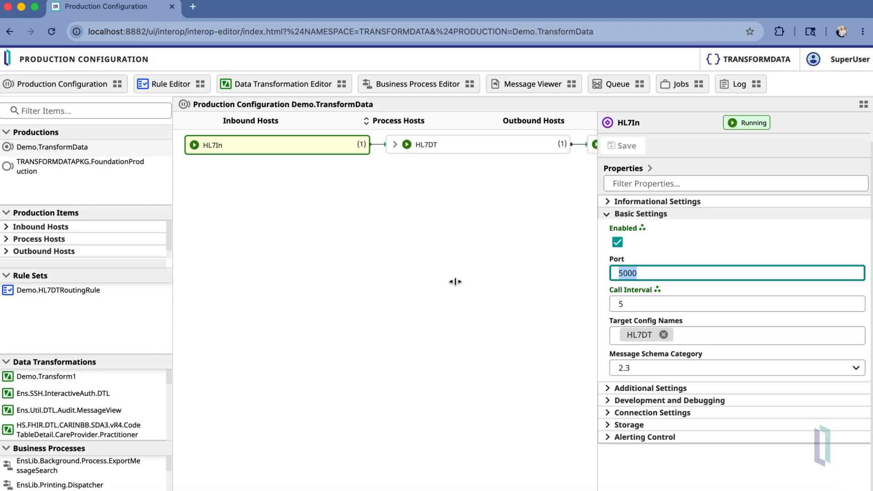
Widen the production diagram and expand the HL7DT process host to examine its routing rule and data transformation.
{"action": "scroll", "coordinate": [458, 213], "scroll_direction": "right", "scroll_amount": 2}
{"action": "scroll", "coordinate": [450, 205], "scroll_direction": "left", "scroll_amount": 2}
{"action": "left_click_drag", "start_coordinate": [598, 157], "coordinate": [669, 157]}
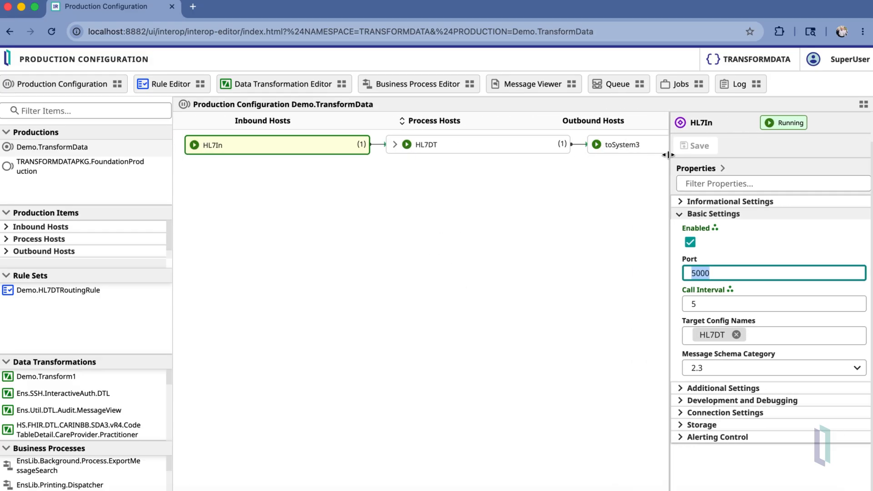
{"action": "left_click", "coordinate": [394, 145]}
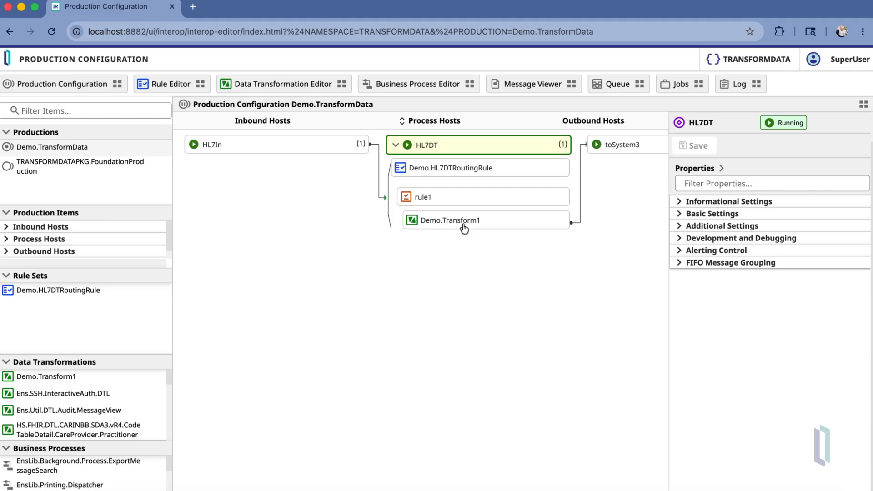
Open the Management Portal home page in a second browser tab and switch it to the TRANSFORMDATA namespace.
{"action": "right_click", "coordinate": [9, 52]}
{"action": "left_click", "coordinate": [25, 58]}
{"action": "key", "text": "ctrl+Tab"}
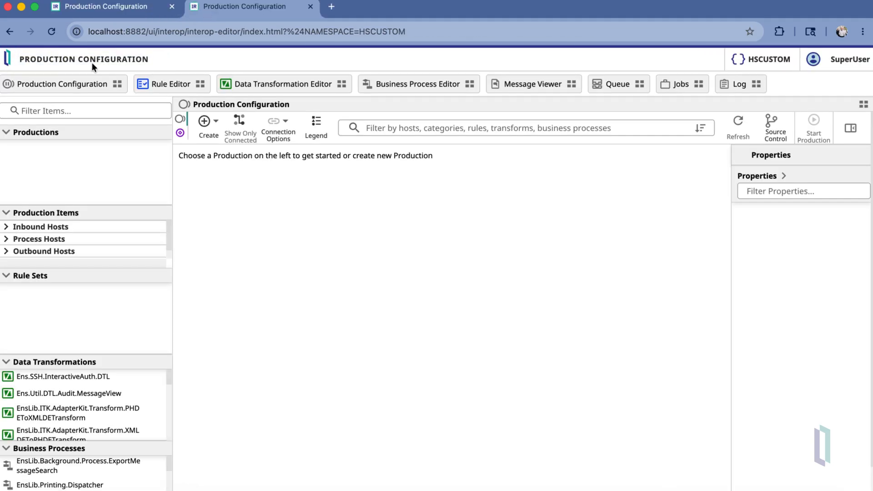
{"action": "left_click", "coordinate": [7, 58]}
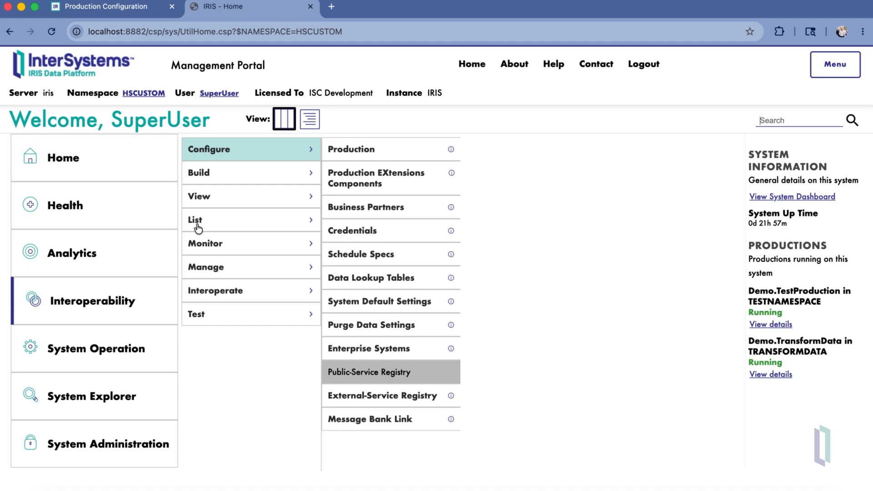
{"action": "mouse_move", "coordinate": [196, 222]}
{"action": "left_click", "coordinate": [144, 93]}
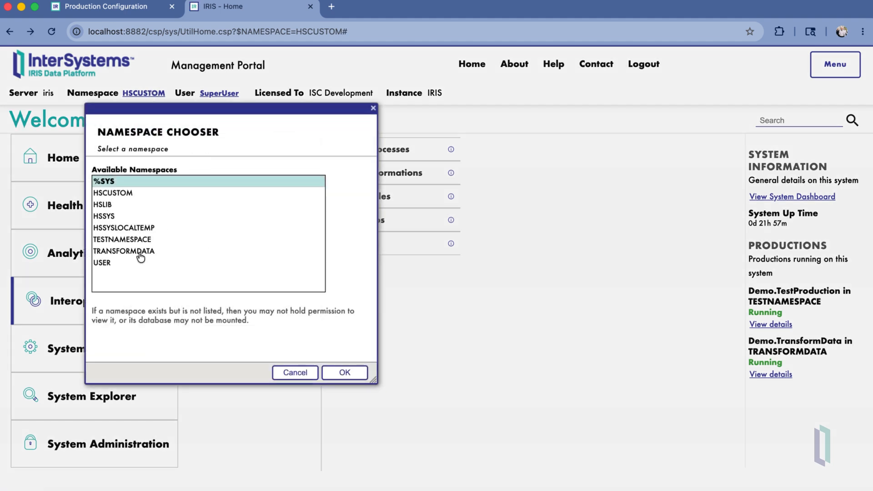
{"action": "left_click", "coordinate": [141, 252]}
{"action": "left_click", "coordinate": [344, 373]}
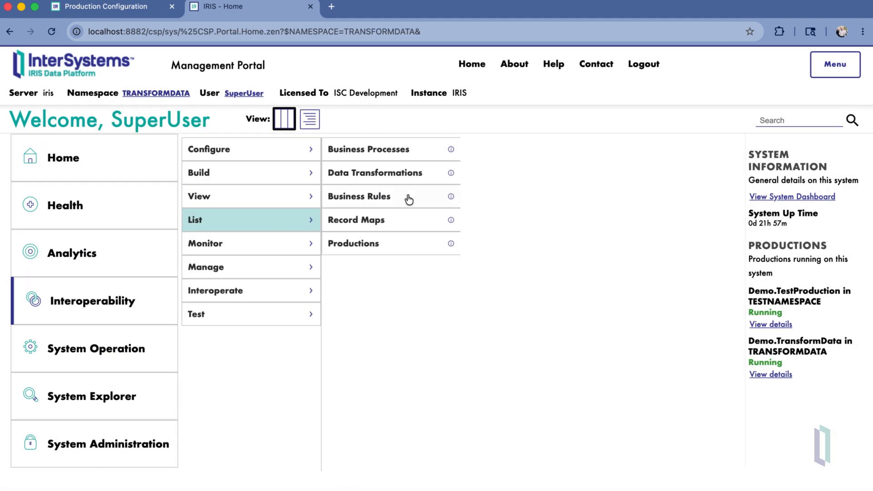
Open Demo.Transform1 from the list of data transformations in the DTL Editor.
{"action": "left_click", "coordinate": [392, 177]}
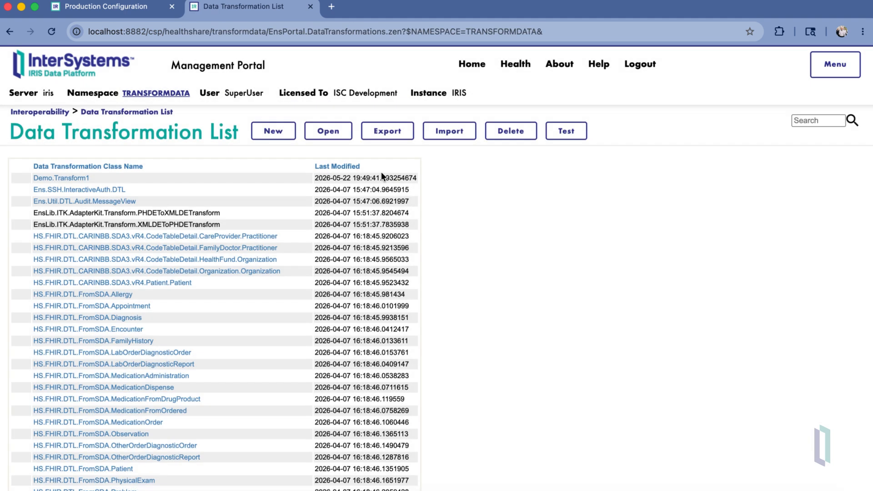
{"action": "left_click", "coordinate": [83, 179]}
{"action": "left_click", "coordinate": [328, 131]}
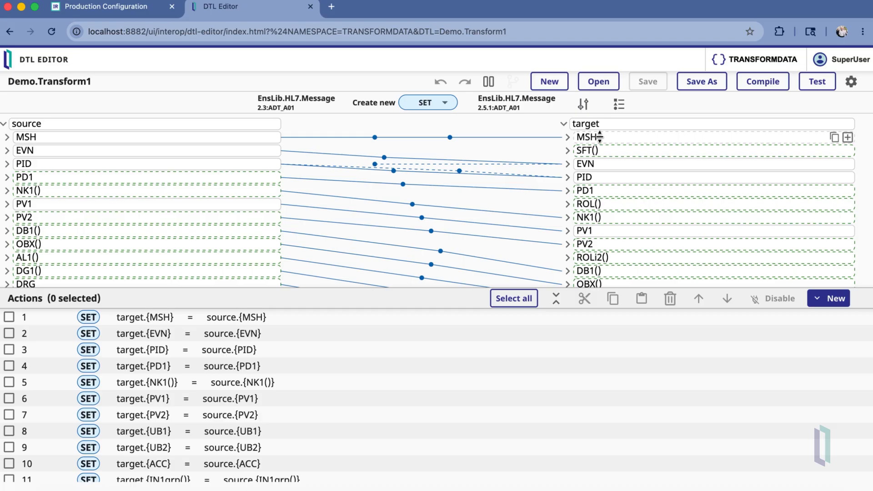
Enlarge the Actions list of Demo.Transform1 and review its final SET actions.
{"action": "scroll", "coordinate": [412, 367], "scroll_direction": "down", "scroll_amount": 5}
{"action": "scroll", "coordinate": [412, 367], "scroll_direction": "down", "scroll_amount": 2}
{"action": "left_click_drag", "start_coordinate": [415, 288], "coordinate": [419, 246]}
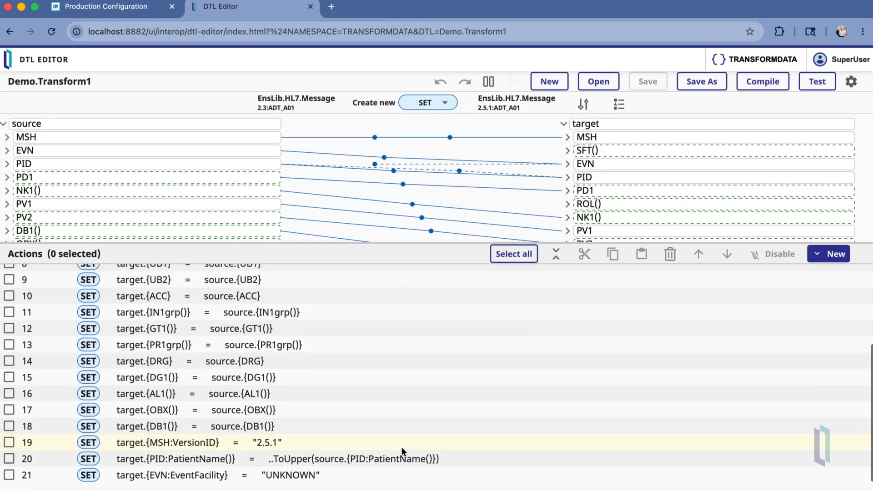
Examine the SET action for target MSH:VersionID by expanding the MSH segments in source and target, and collapse them again.
{"action": "left_click", "coordinate": [308, 446]}
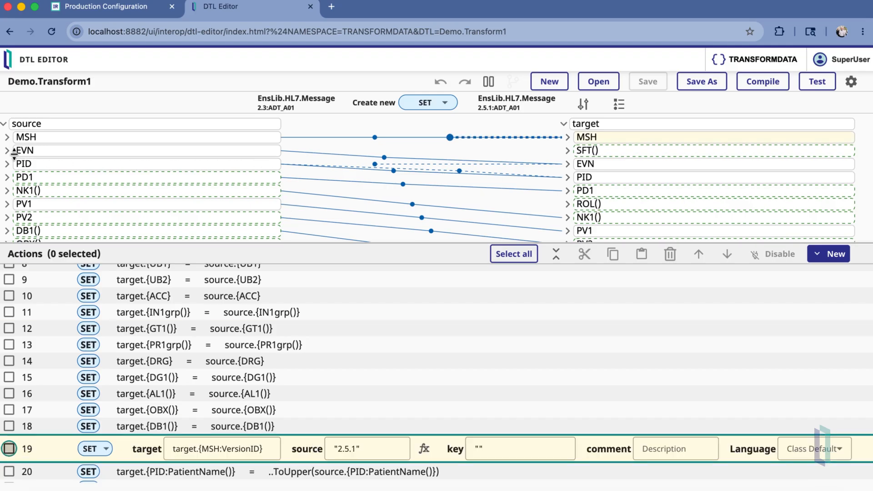
{"action": "left_click", "coordinate": [7, 137]}
{"action": "left_click", "coordinate": [568, 137]}
{"action": "scroll", "coordinate": [555, 164], "scroll_direction": "down", "scroll_amount": 3}
{"action": "scroll", "coordinate": [551, 174], "scroll_direction": "down", "scroll_amount": 2}
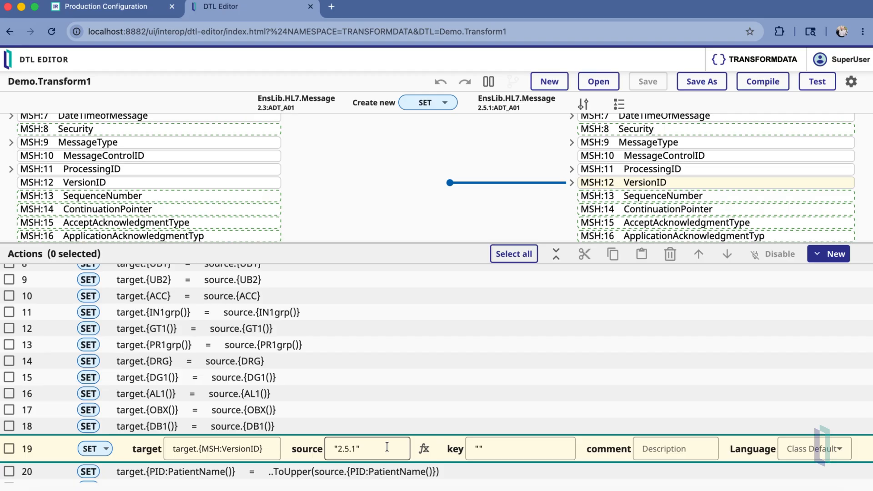
{"action": "scroll", "coordinate": [400, 432], "scroll_direction": "down", "scroll_amount": 1}
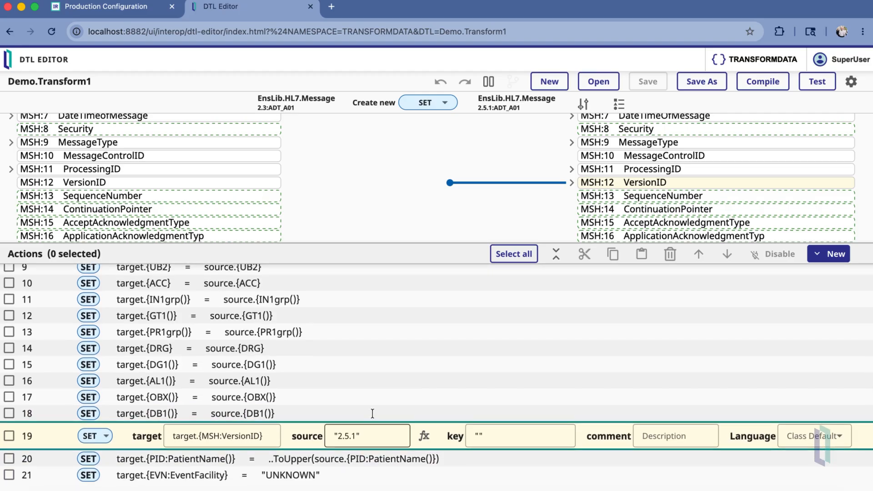
{"action": "scroll", "coordinate": [376, 182], "scroll_direction": "up", "scroll_amount": 1}
{"action": "scroll", "coordinate": [375, 182], "scroll_direction": "up", "scroll_amount": 3}
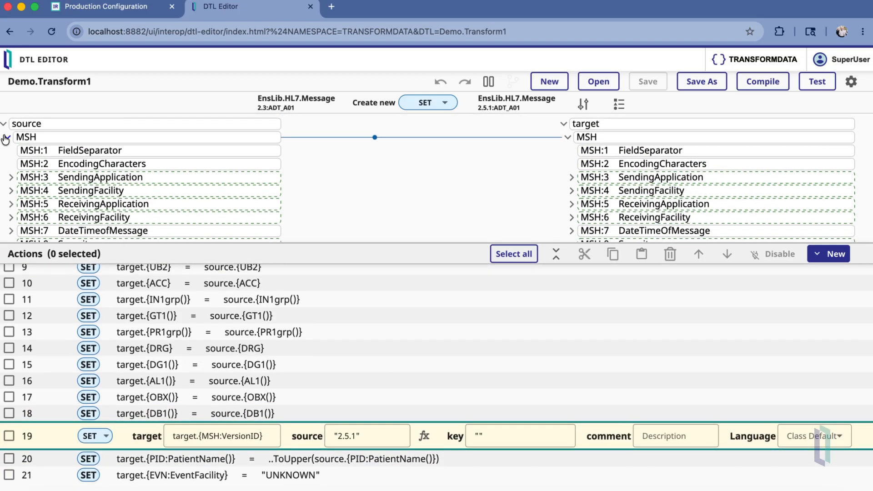
{"action": "left_click", "coordinate": [567, 137]}
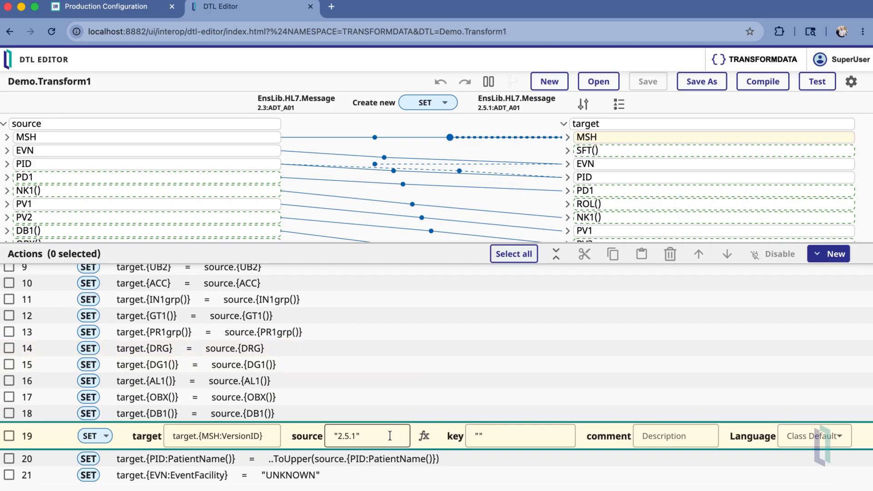
Examine the SET action for target PID:PatientName() and its mapping in the expanded source and target PID segments.
{"action": "left_click", "coordinate": [364, 462]}
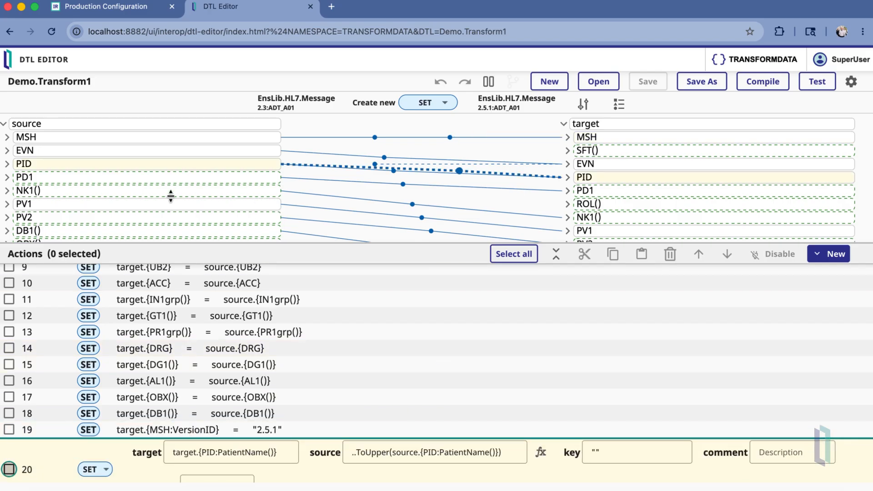
{"action": "left_click", "coordinate": [7, 164]}
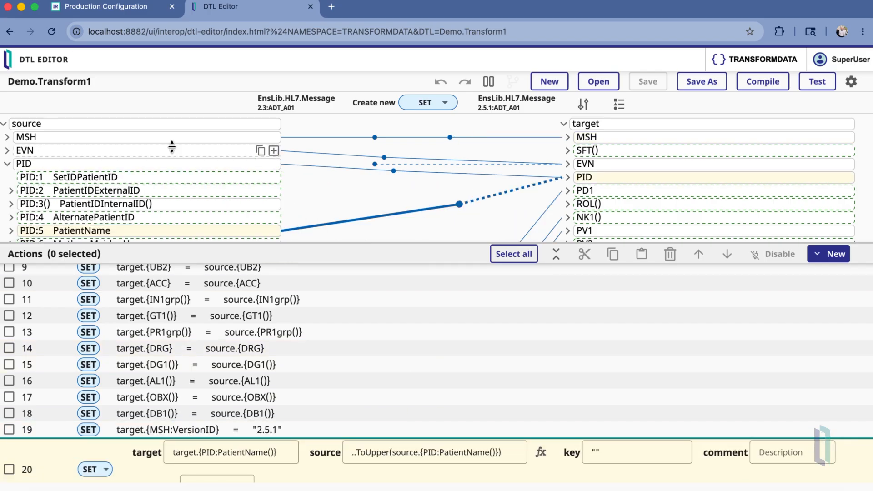
{"action": "left_click", "coordinate": [568, 177]}
{"action": "scroll", "coordinate": [501, 182], "scroll_direction": "down", "scroll_amount": 3}
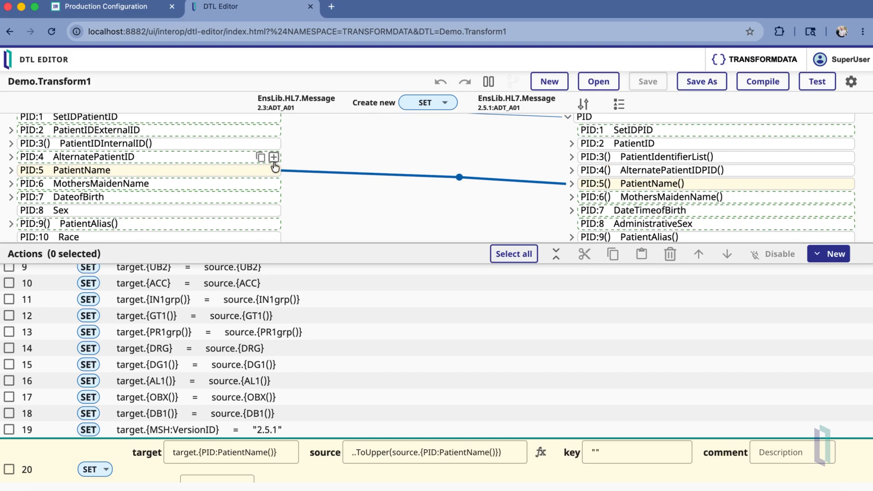
{"action": "scroll", "coordinate": [404, 384], "scroll_direction": "down", "scroll_amount": 2}
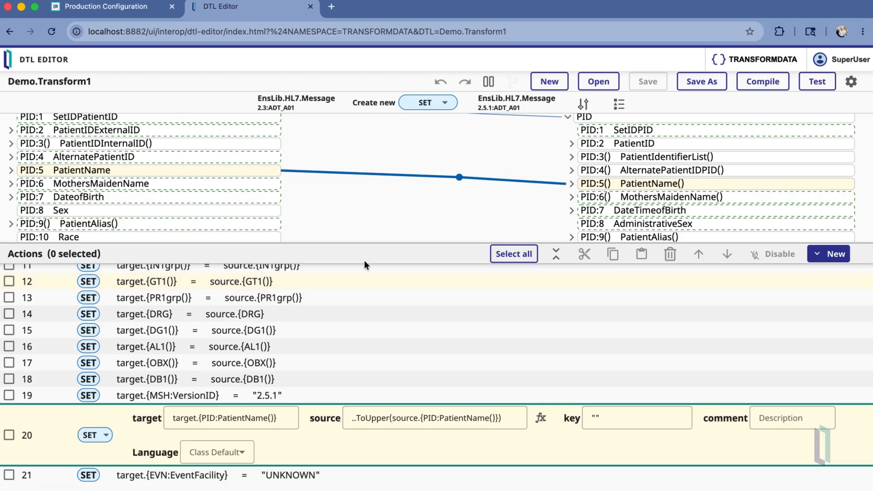
Examine the SET action for target EVN:EventFacility, collapsing the PID segments and expanding EVN in source and target.
{"action": "left_click", "coordinate": [312, 475]}
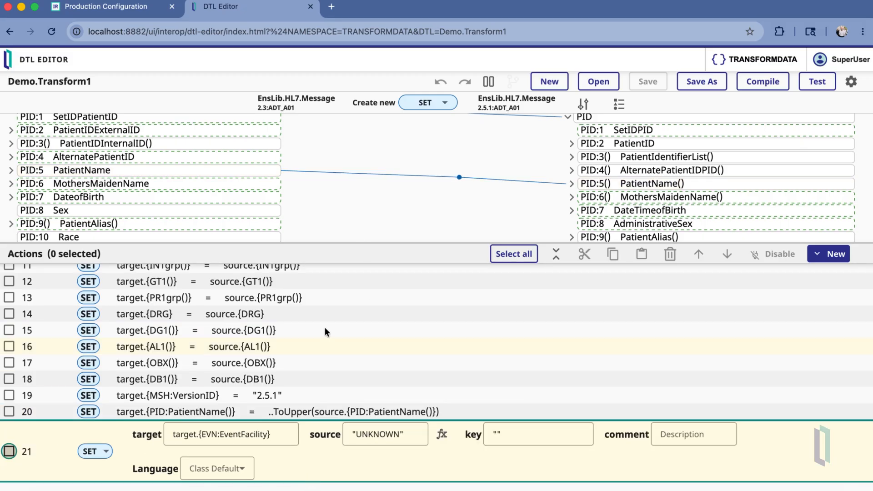
{"action": "scroll", "coordinate": [260, 218], "scroll_direction": "down", "scroll_amount": 2}
{"action": "scroll", "coordinate": [261, 221], "scroll_direction": "up", "scroll_amount": 2}
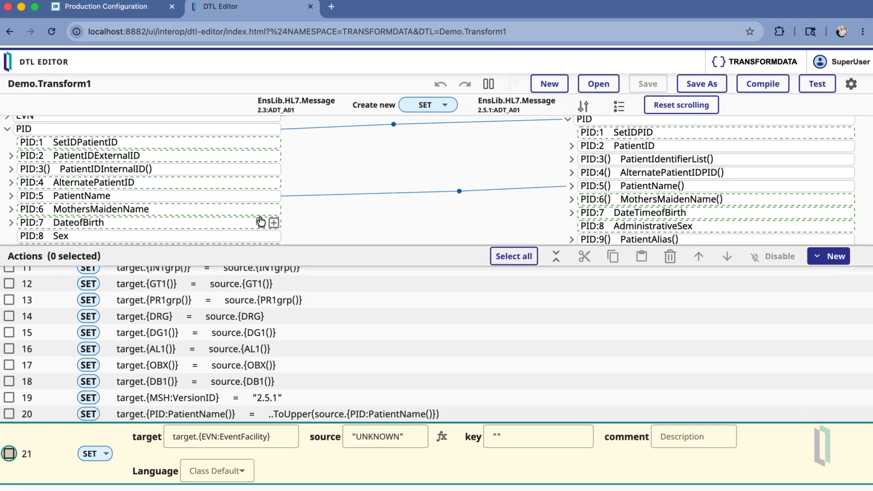
{"action": "left_click", "coordinate": [7, 127]}
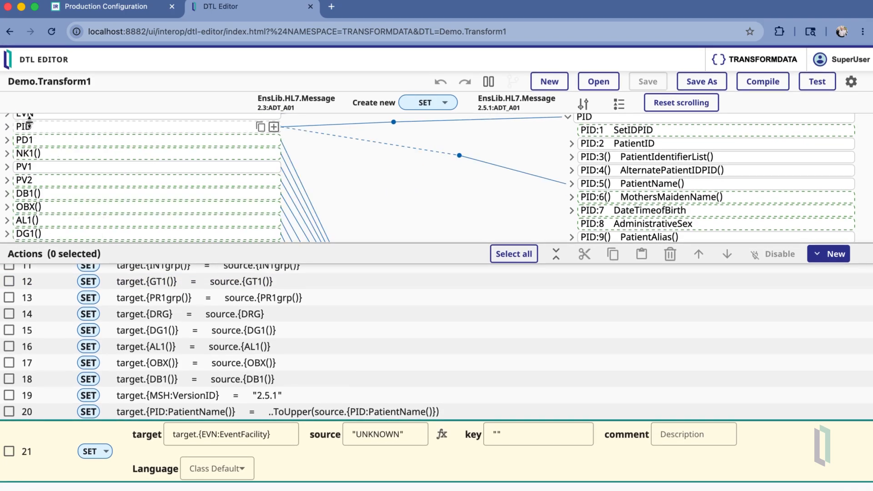
{"action": "left_click", "coordinate": [568, 118]}
{"action": "scroll", "coordinate": [128, 201], "scroll_direction": "up", "scroll_amount": 3}
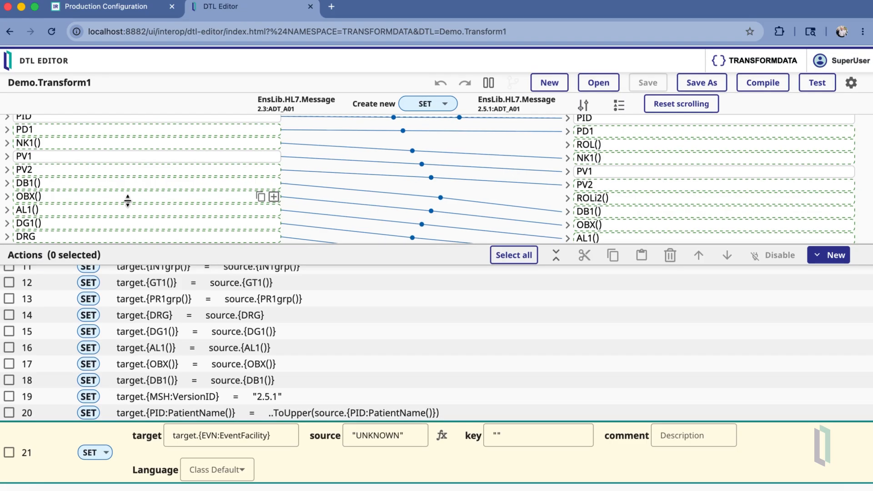
{"action": "left_click", "coordinate": [17, 147]}
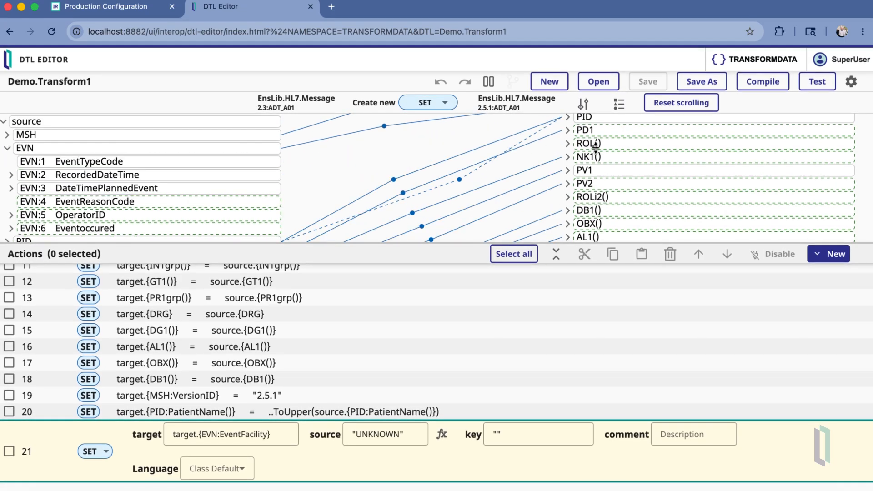
{"action": "scroll", "coordinate": [592, 146], "scroll_direction": "up", "scroll_amount": 3}
{"action": "left_click", "coordinate": [568, 139]}
{"action": "scroll", "coordinate": [591, 164], "scroll_direction": "down", "scroll_amount": 2}
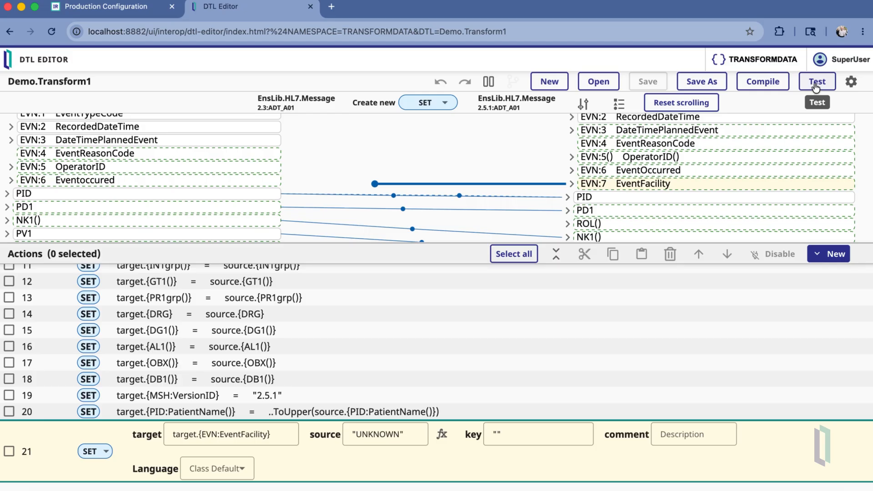
Open the test dialog for Demo.Transform1 and copy the full text of the SampleMessage1 file.
{"action": "left_click", "coordinate": [814, 86]}
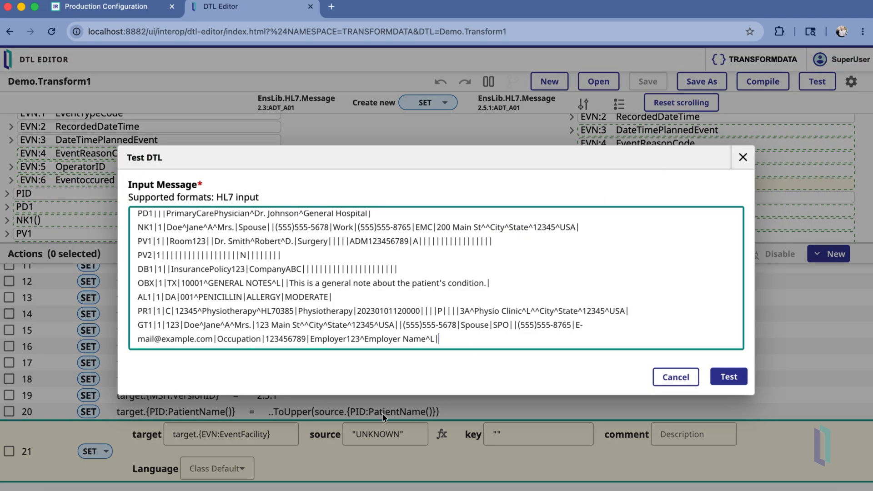
{"action": "left_click", "coordinate": [51, 490]}
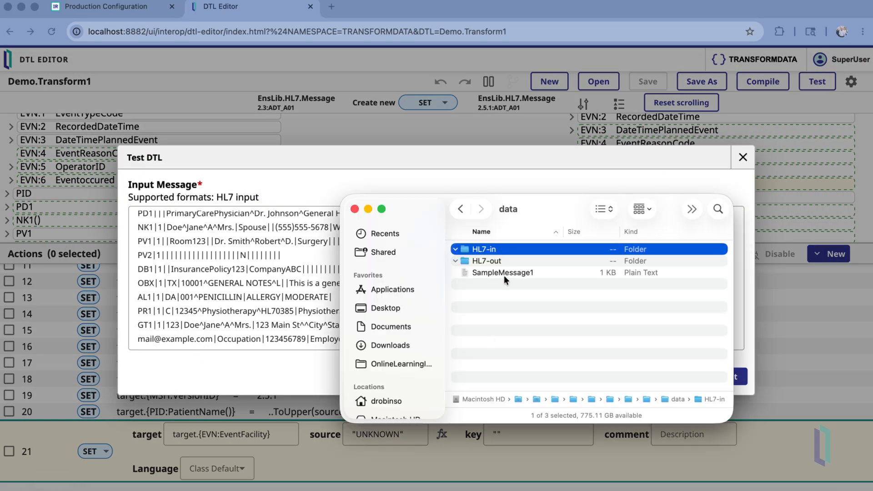
{"action": "key", "text": "ctrl+Up"}
{"action": "left_click", "coordinate": [173, 116]}
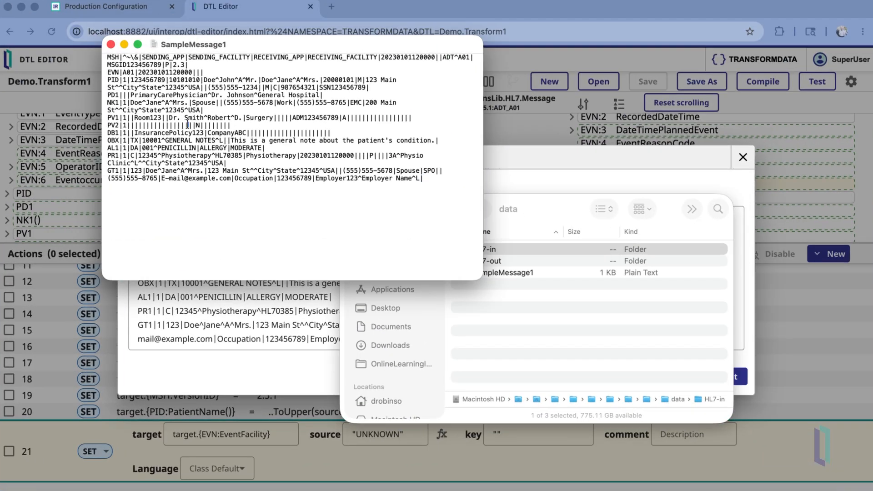
{"action": "key", "text": "super+a"}
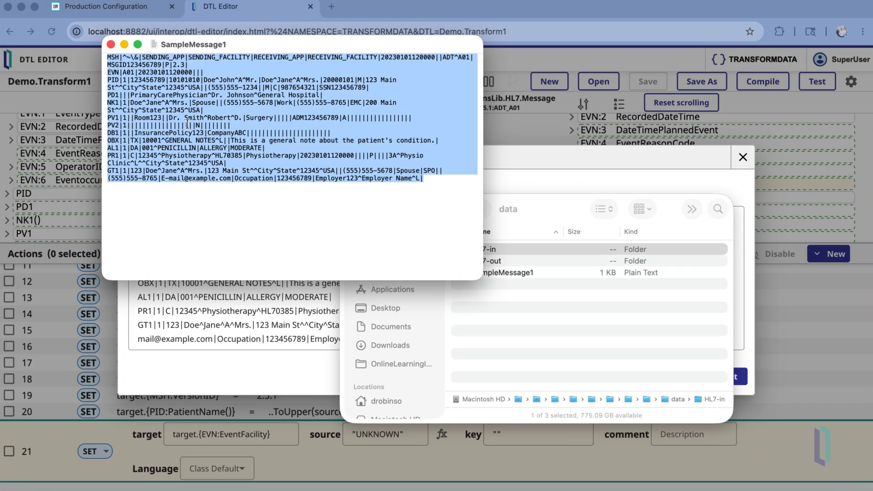
{"action": "key", "text": "super+c"}
Replace the test's input message with the copied SampleMessage1 text and run the transformation test.
{"action": "left_click", "coordinate": [245, 312]}
{"action": "key", "text": "super+a"}
{"action": "key", "text": "super+v"}
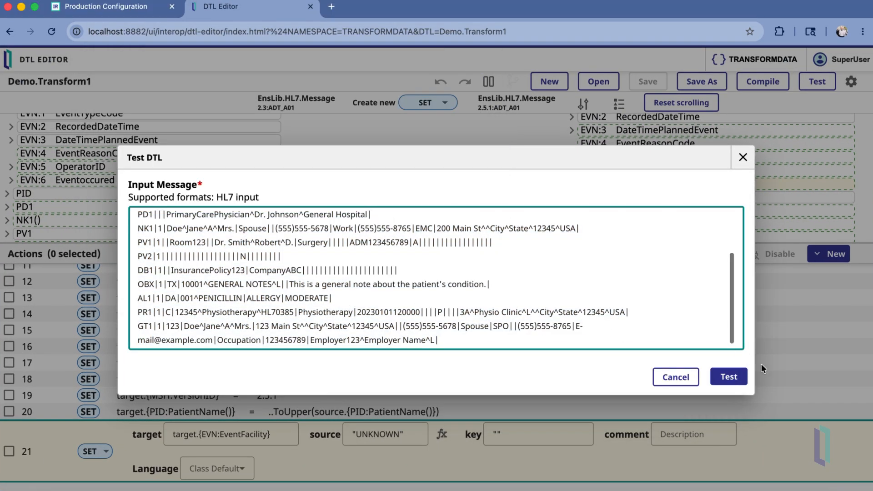
{"action": "left_click", "coordinate": [727, 377]}
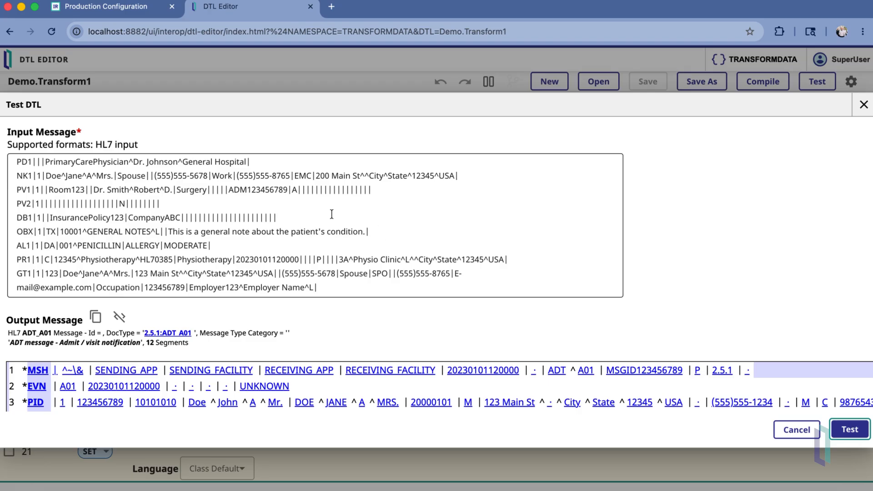
Compare the MSH version ID and the EVN segment between the input and output messages.
{"action": "scroll", "coordinate": [318, 239], "scroll_direction": "up", "scroll_amount": 3}
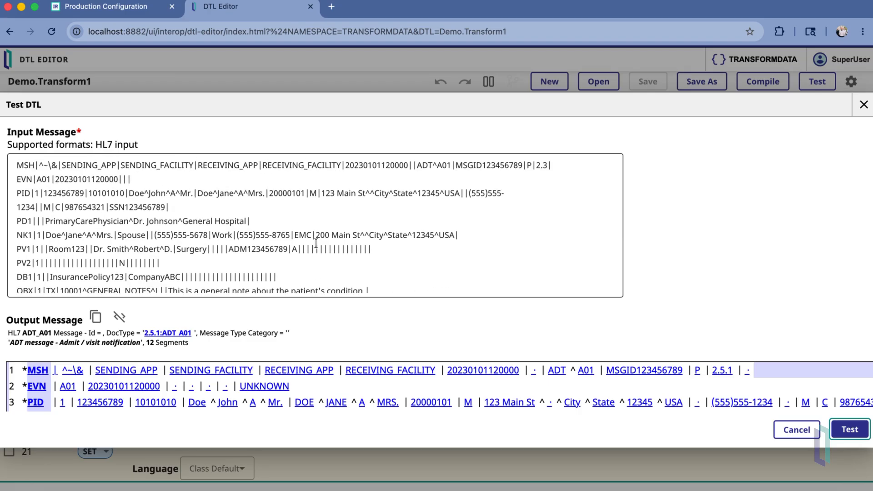
{"action": "left_click_drag", "start_coordinate": [535, 166], "coordinate": [543, 166]}
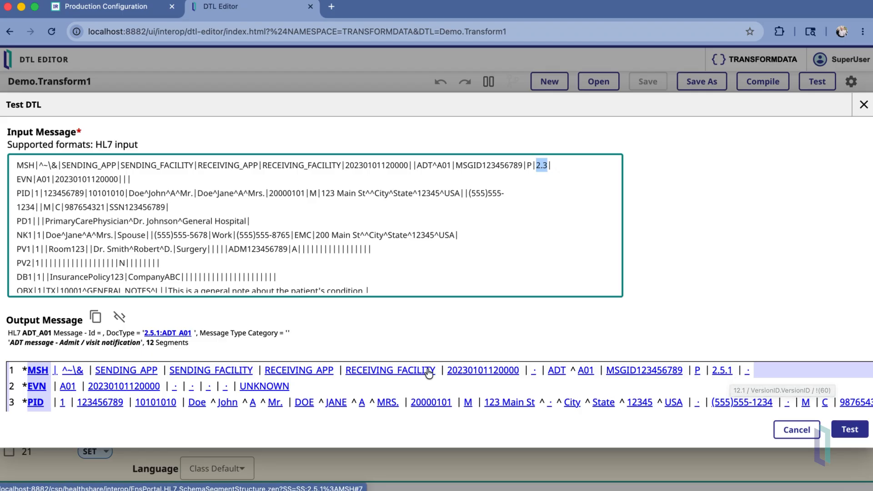
{"action": "scroll", "coordinate": [372, 380], "scroll_direction": "down", "scroll_amount": 3}
{"action": "scroll", "coordinate": [372, 380], "scroll_direction": "up", "scroll_amount": 2}
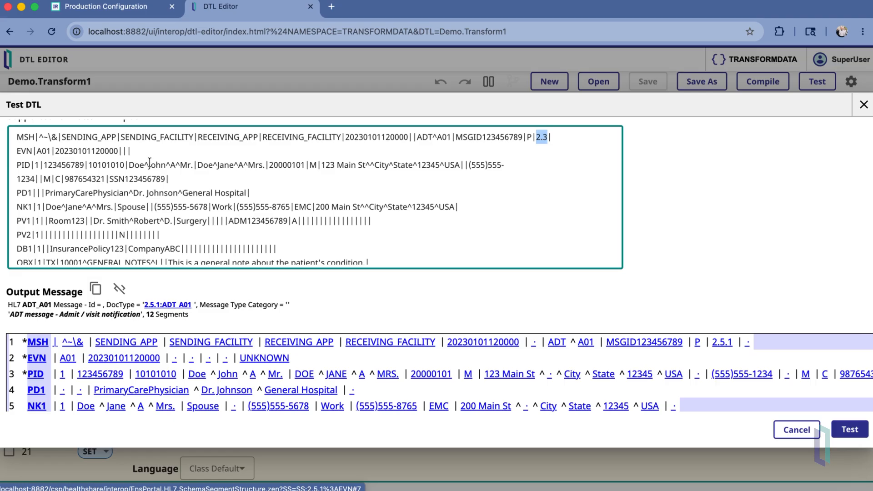
{"action": "left_click_drag", "start_coordinate": [16, 150], "coordinate": [141, 150]}
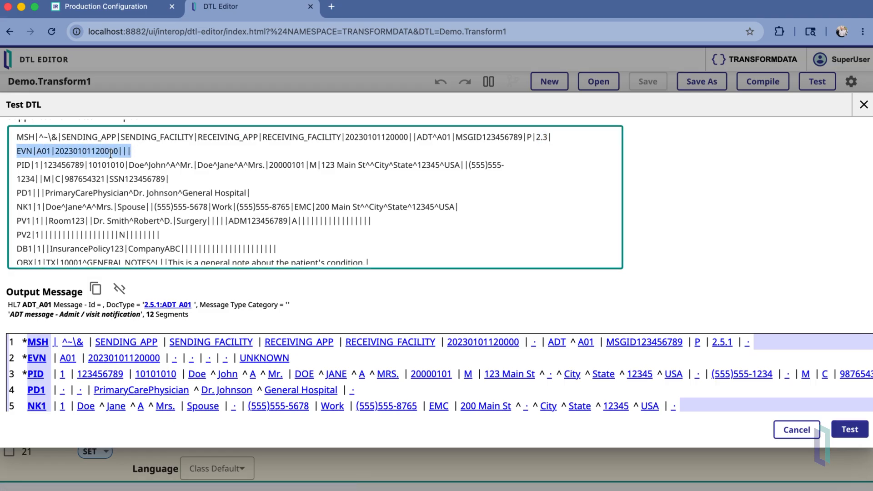
{"action": "left_click", "coordinate": [140, 154]}
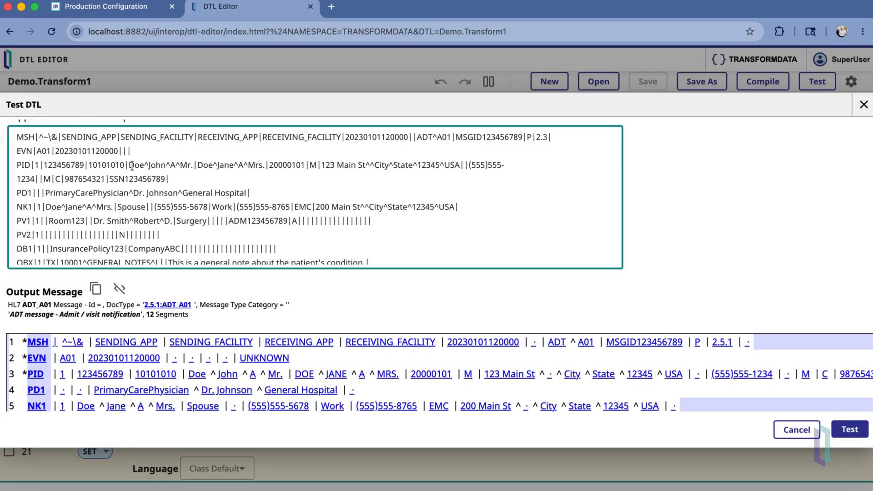
Compare the PID patient name field between the input and output messages, and close the test dialog.
{"action": "scroll", "coordinate": [286, 370], "scroll_direction": "down", "scroll_amount": 1}
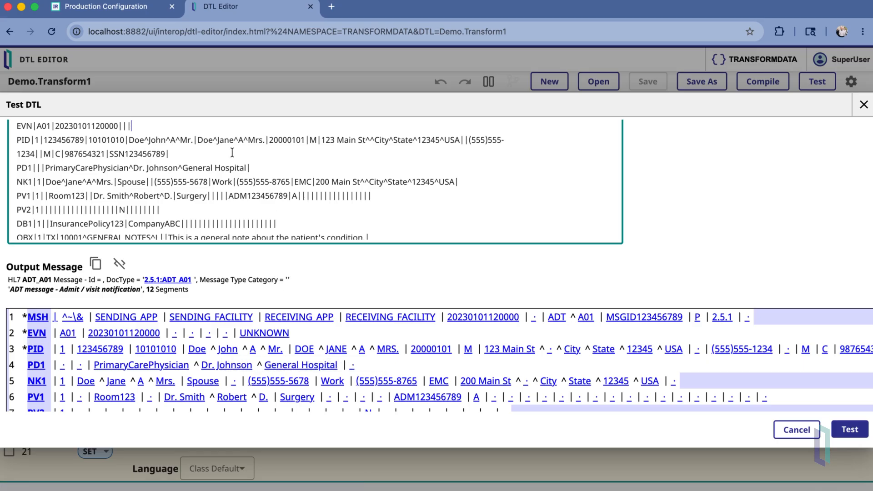
{"action": "left_click_drag", "start_coordinate": [198, 140], "coordinate": [265, 140]}
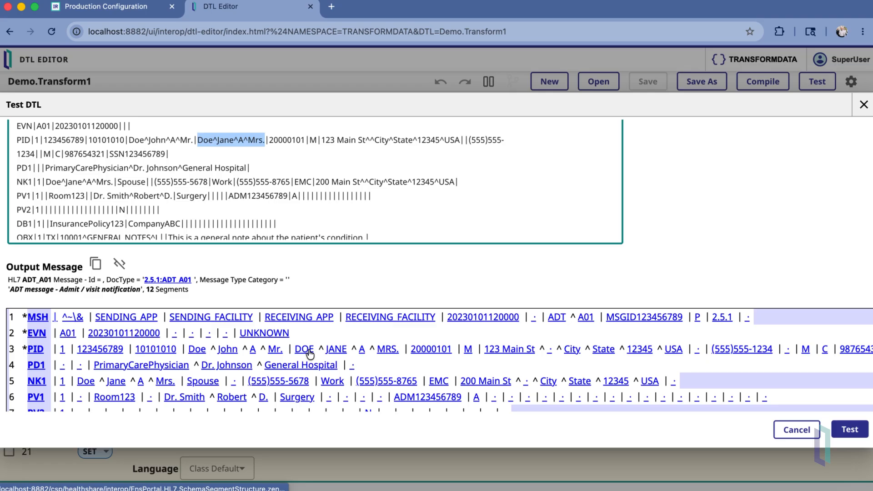
{"action": "mouse_move", "coordinate": [309, 354]}
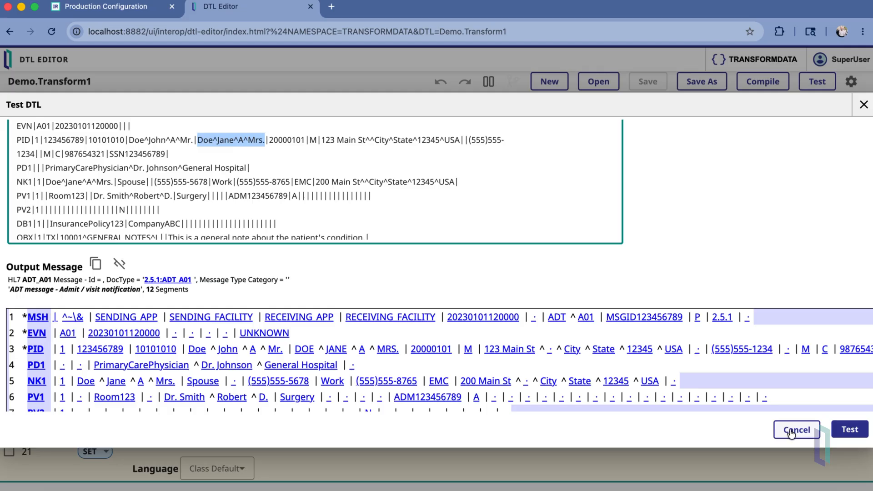
{"action": "left_click", "coordinate": [777, 360]}
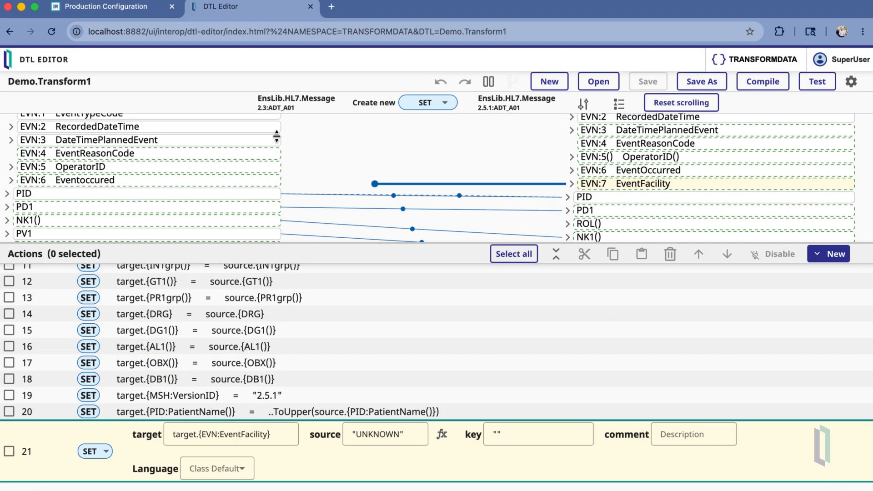
Close the DTL Editor tab and inspect Demo.HL7DTRoutingRule and Demo.Transform1 under the HL7DT process host in the production diagram.
{"action": "left_click", "coordinate": [383, 96]}
{"action": "left_click", "coordinate": [311, 7]}
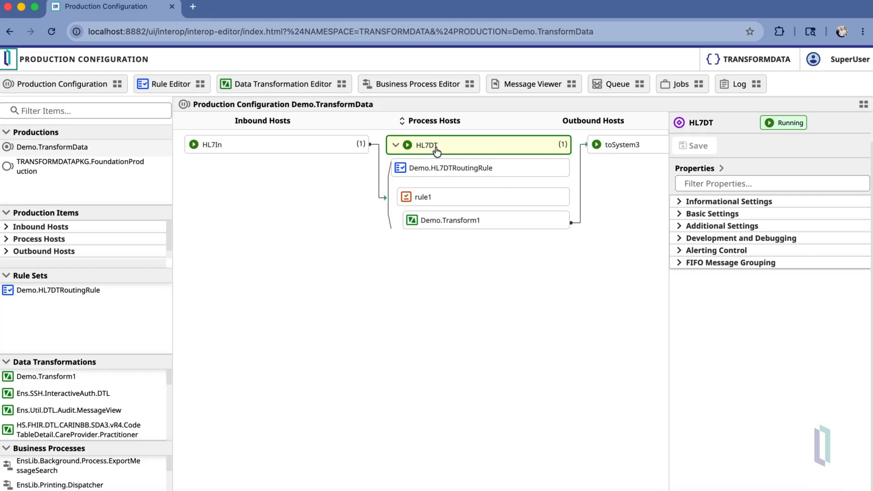
{"action": "left_click", "coordinate": [495, 176]}
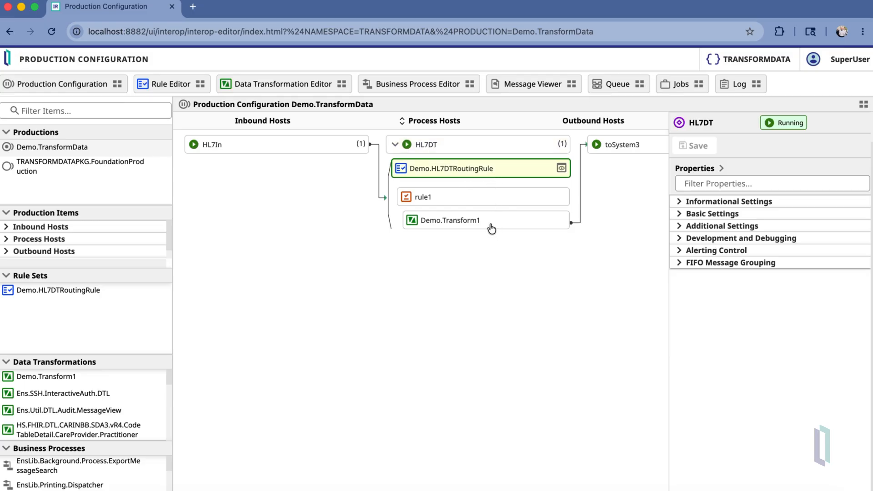
{"action": "left_click", "coordinate": [495, 224]}
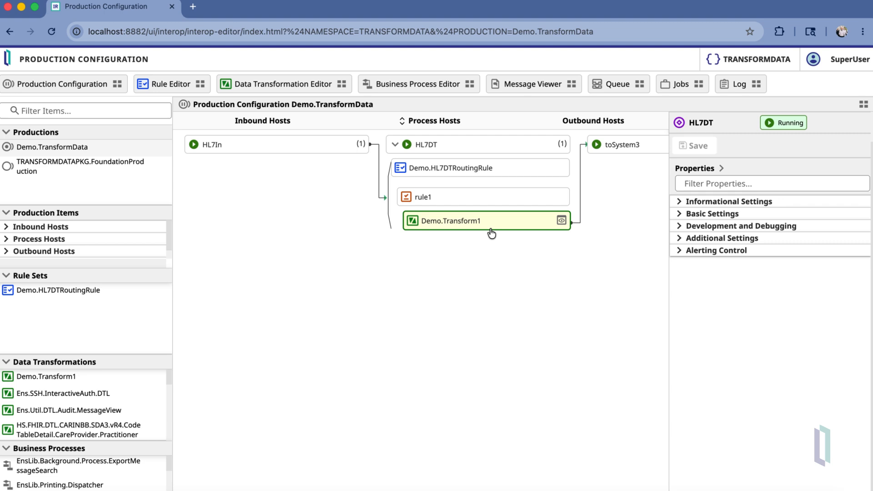
{"action": "left_click", "coordinate": [487, 175]}
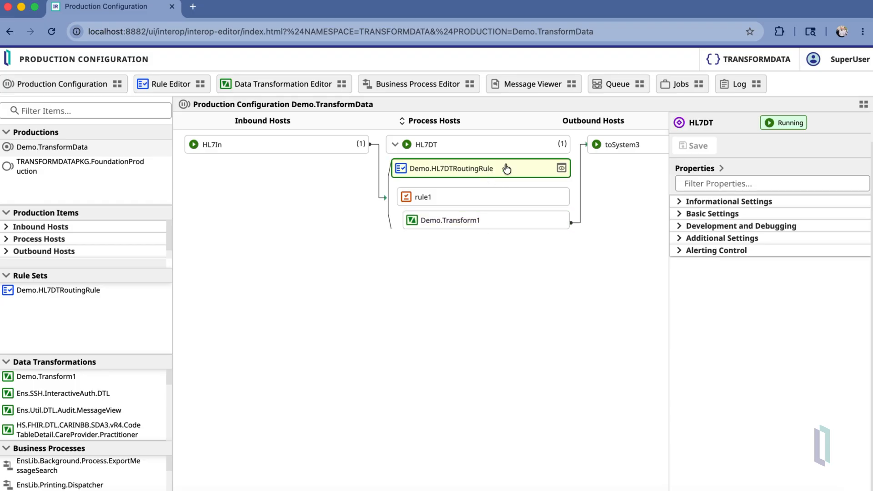
Open Demo.HL7DTRoutingRule in the Rule Editor, examine its condition and send action, and close the editor.
{"action": "left_click", "coordinate": [562, 168]}
{"action": "left_click_drag", "start_coordinate": [511, 296], "coordinate": [515, 249]}
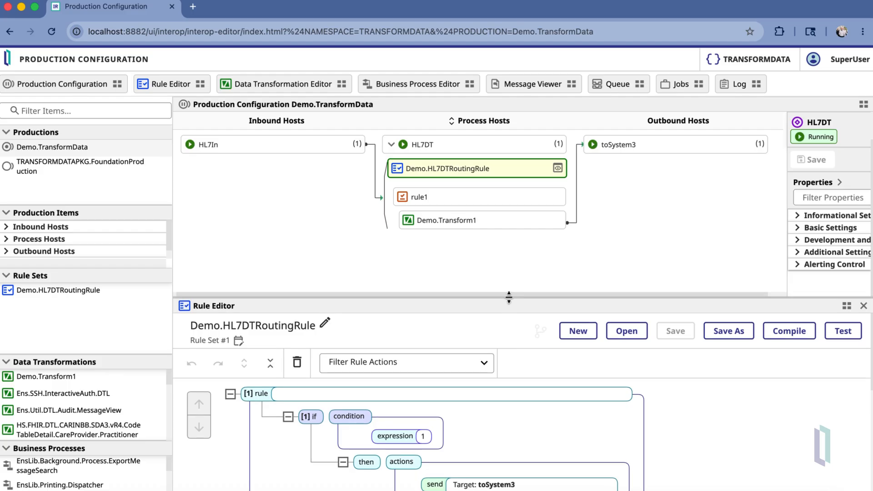
{"action": "left_click_drag", "start_coordinate": [509, 296], "coordinate": [519, 236]}
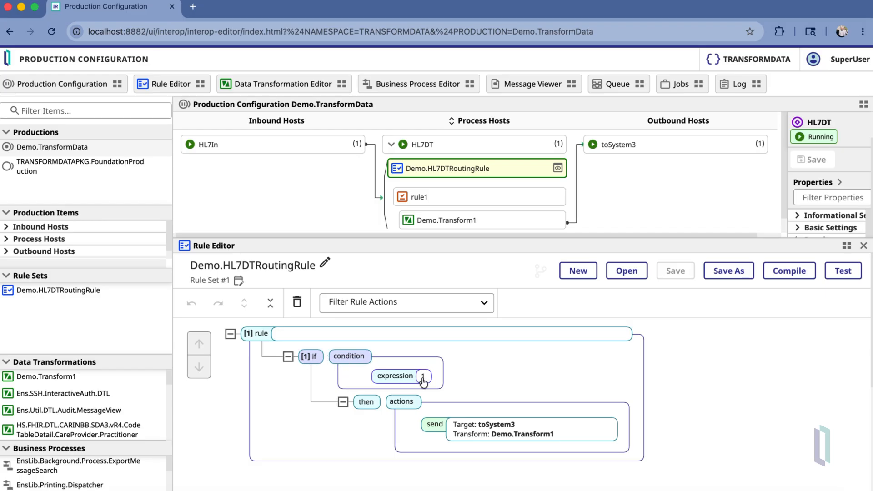
{"action": "scroll", "coordinate": [426, 382], "scroll_direction": "down", "scroll_amount": 1}
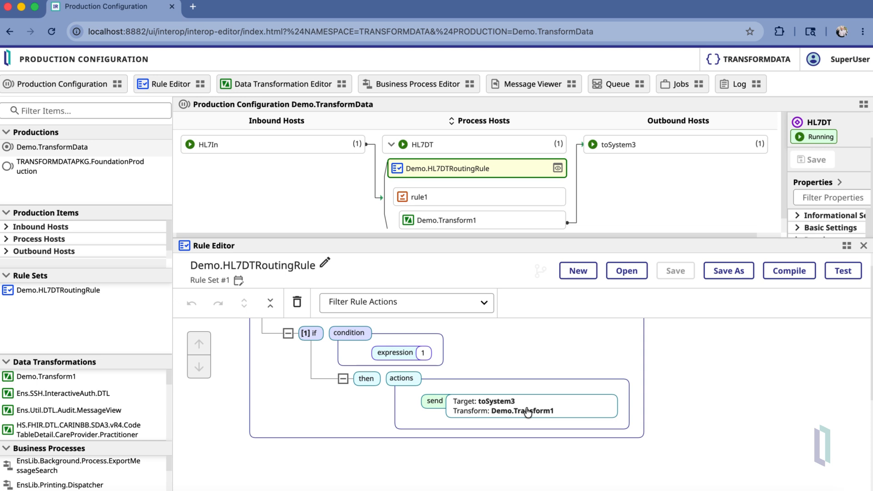
{"action": "left_click", "coordinate": [863, 247]}
Inspect the IP address and port in the Basic Settings of the toSystem3 outbound host.
{"action": "left_click", "coordinate": [630, 148]}
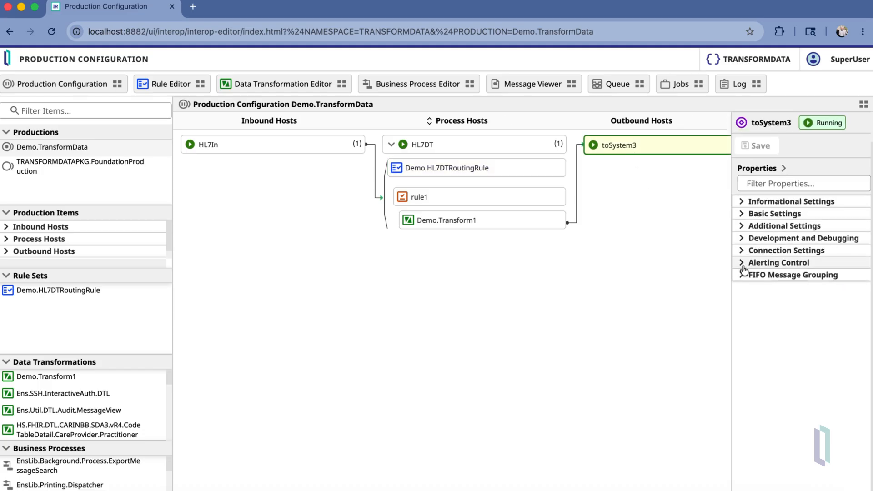
{"action": "left_click", "coordinate": [776, 214]}
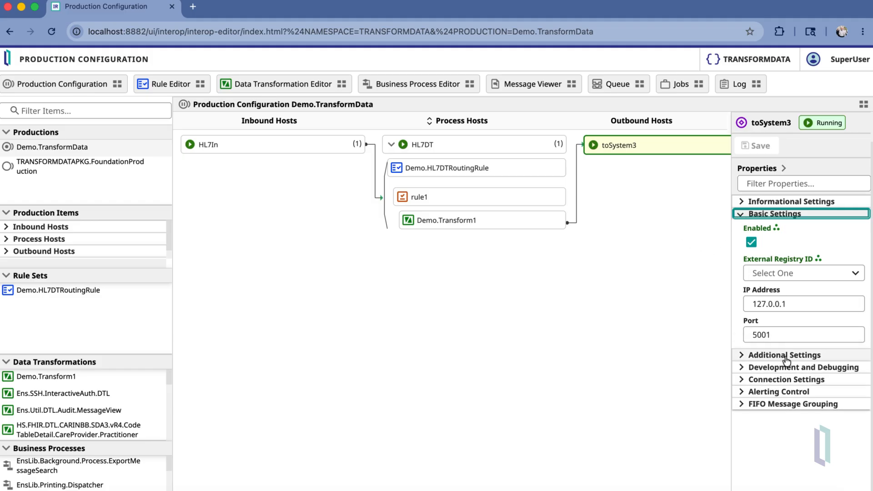
{"action": "left_click_drag", "start_coordinate": [799, 305], "coordinate": [745, 303]}
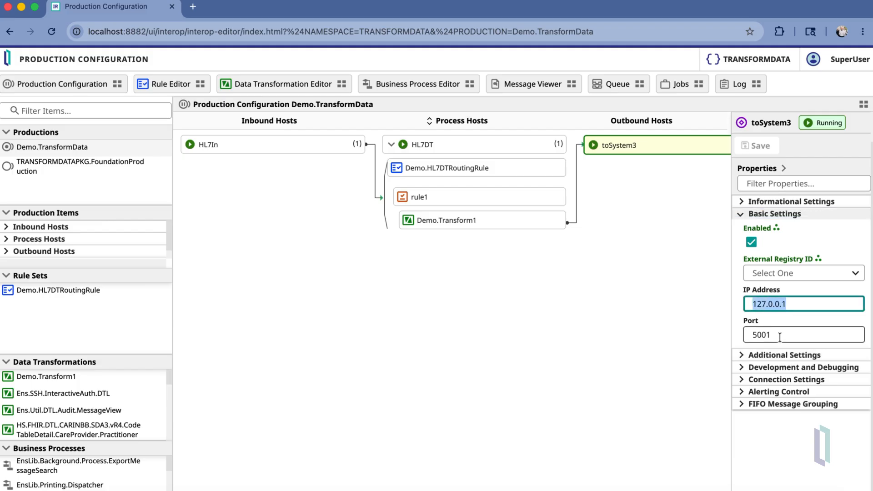
{"action": "left_click_drag", "start_coordinate": [779, 335], "coordinate": [745, 335]}
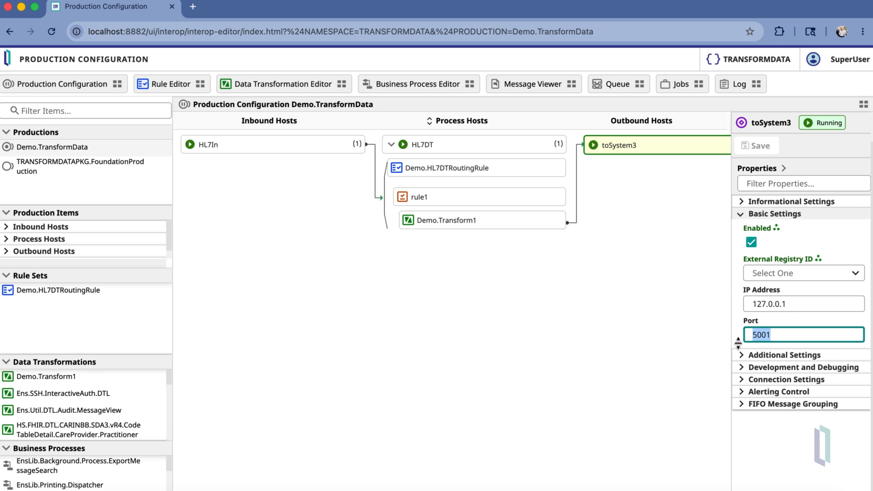
Switch to the TESTNAMESPACE namespace and open the Demo.TestProduction production.
{"action": "left_click", "coordinate": [755, 62]}
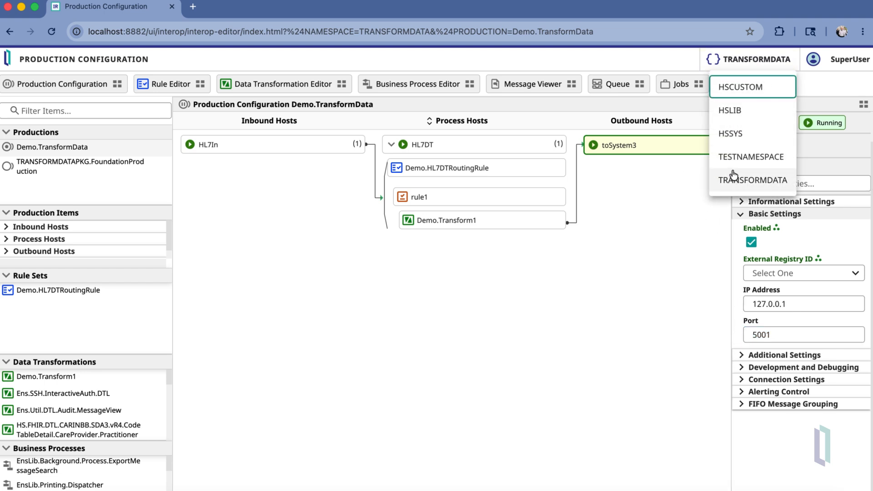
{"action": "left_click", "coordinate": [733, 152]}
{"action": "left_click", "coordinate": [78, 146]}
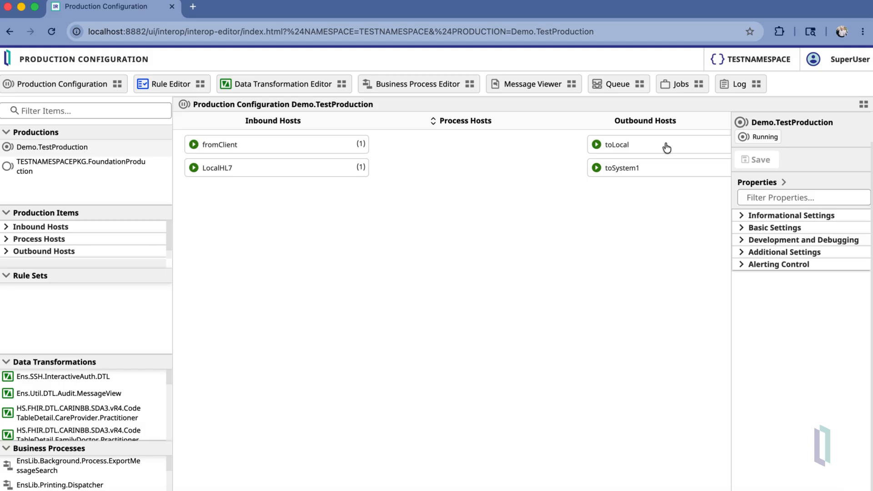
Inspect the Basic Settings of the fromClient inbound host, including its port and target.
{"action": "left_click", "coordinate": [261, 151]}
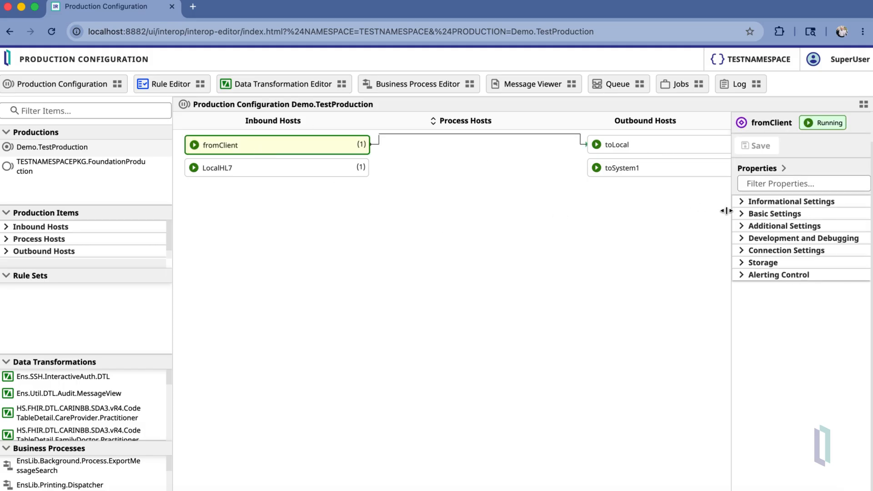
{"action": "left_click_drag", "start_coordinate": [728, 206], "coordinate": [658, 206]}
{"action": "left_click", "coordinate": [696, 214]}
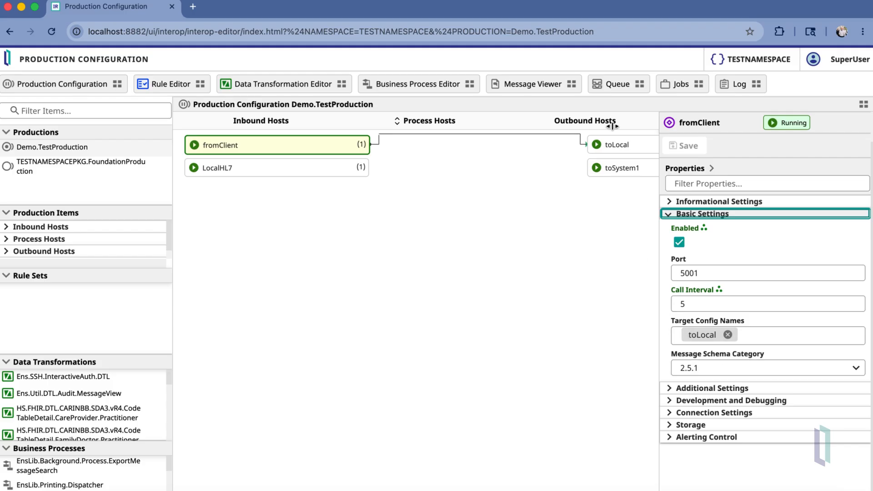
Inspect the output file path in the Basic Settings of the toLocal outbound host.
{"action": "left_click", "coordinate": [615, 147]}
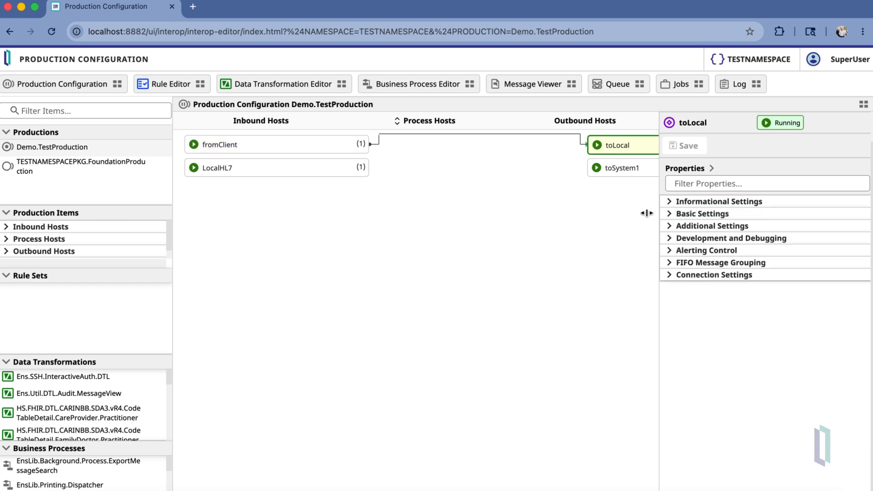
{"action": "left_click", "coordinate": [672, 215]}
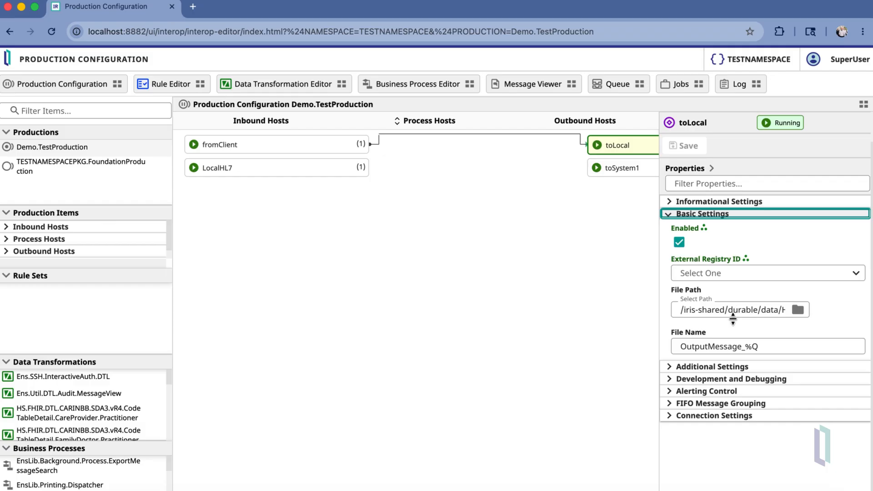
{"action": "left_click_drag", "start_coordinate": [733, 310], "coordinate": [797, 307]}
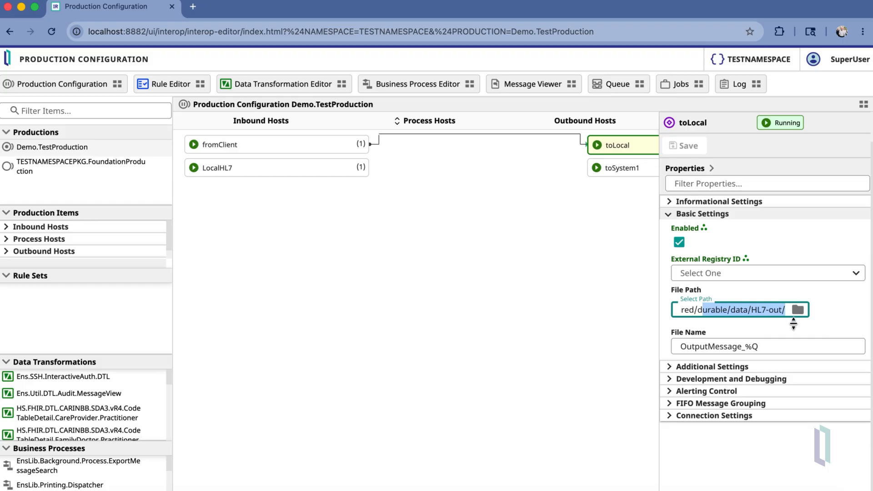
{"action": "left_click", "coordinate": [763, 310]}
{"action": "left_click_drag", "start_coordinate": [752, 310], "coordinate": [791, 308]}
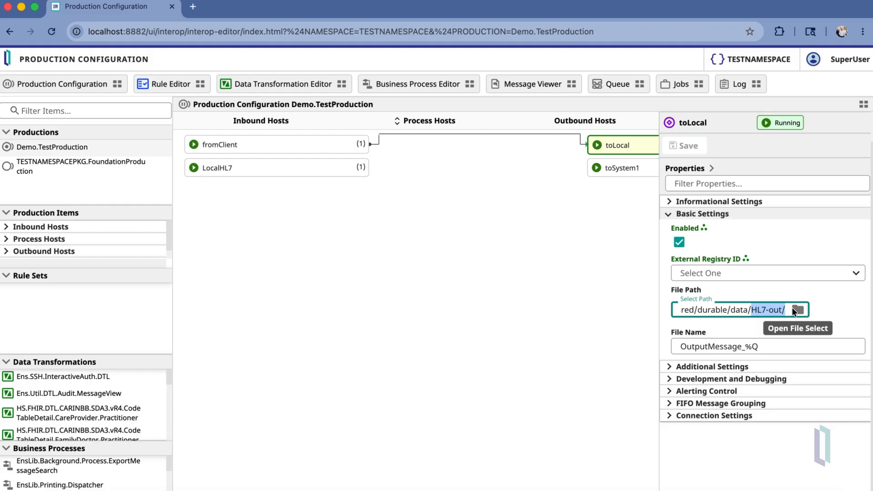
Inspect the toLocal host's file name pattern and deselect the host.
{"action": "left_click", "coordinate": [738, 346]}
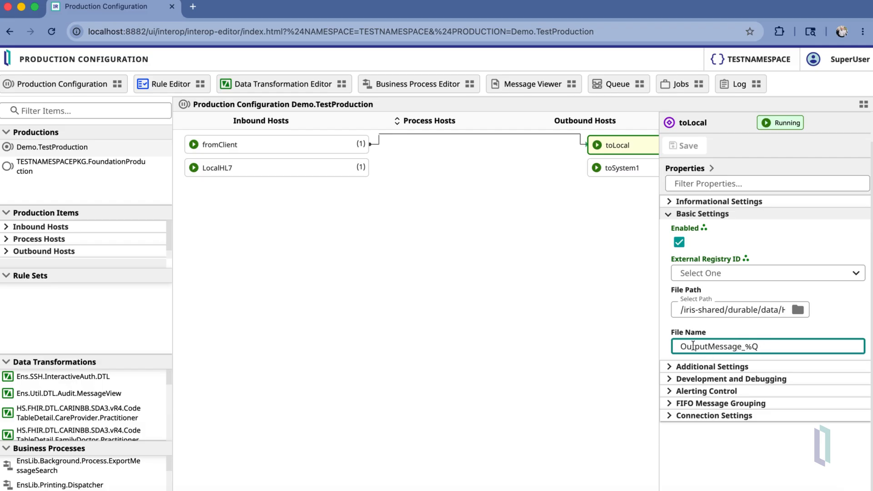
{"action": "left_click_drag", "start_coordinate": [681, 344], "coordinate": [742, 346]}
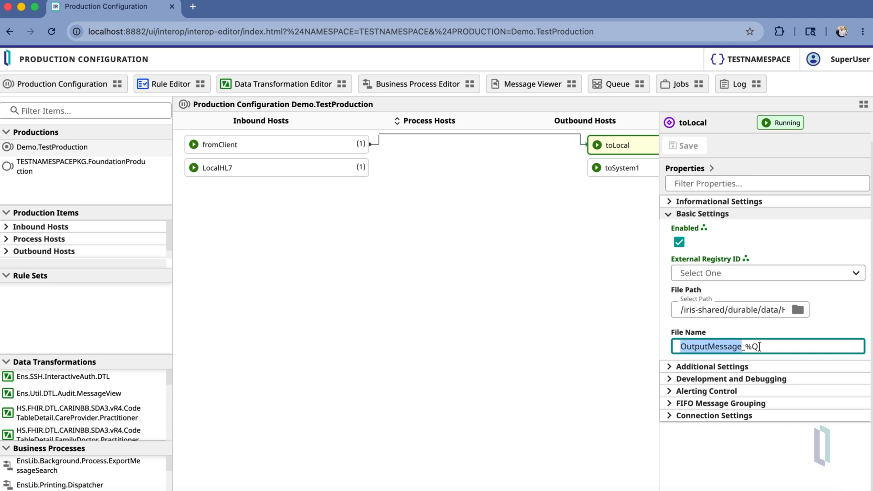
{"action": "left_click", "coordinate": [759, 346]}
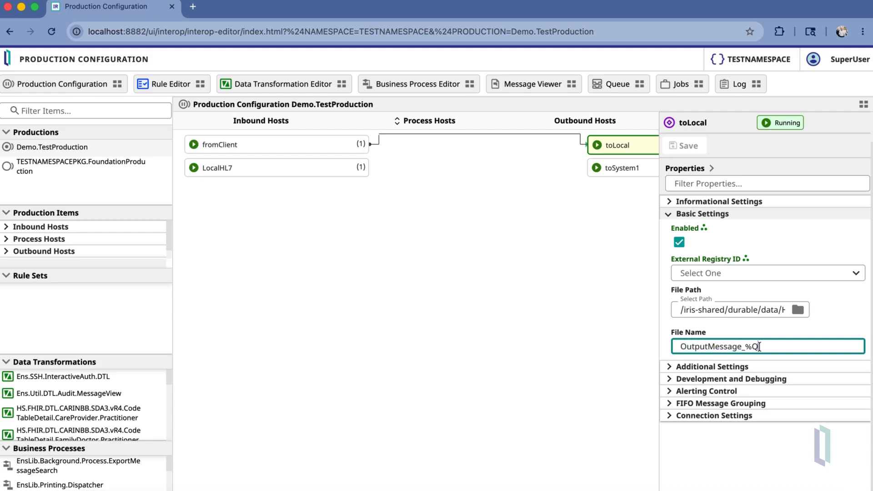
{"action": "left_click", "coordinate": [570, 260]}
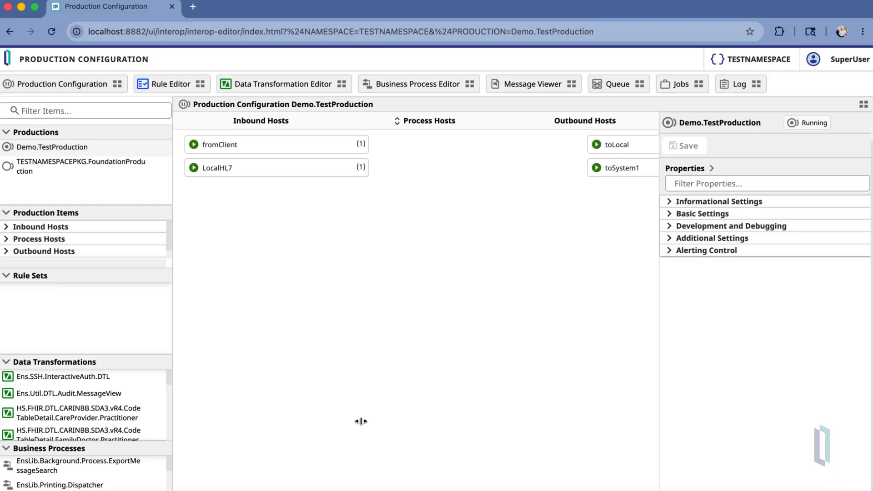
Switch to Finder and copy SampleMessage1 from the data folder into the HL7-in folder.
{"action": "left_click", "coordinate": [51, 488]}
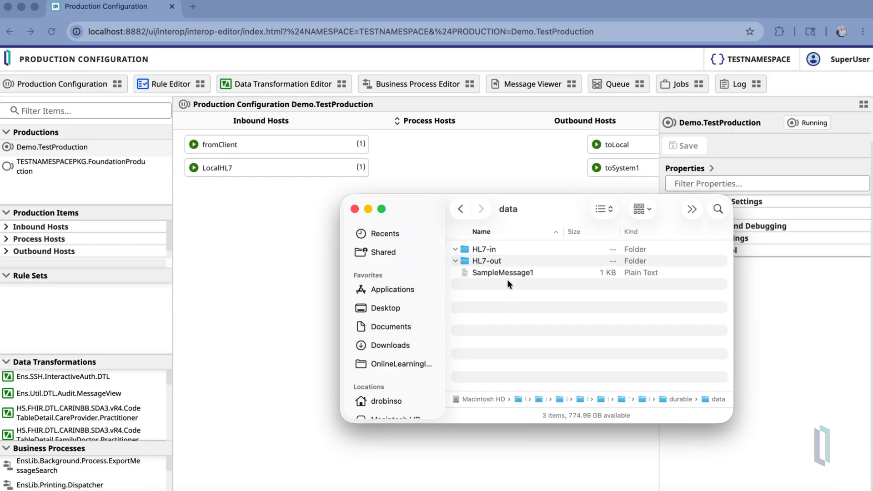
{"action": "left_click", "coordinate": [495, 272]}
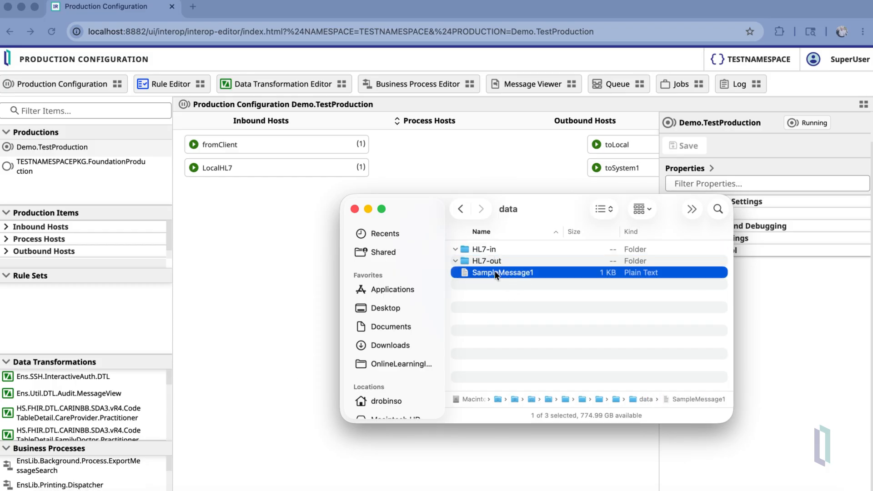
{"action": "double_click", "coordinate": [484, 249]}
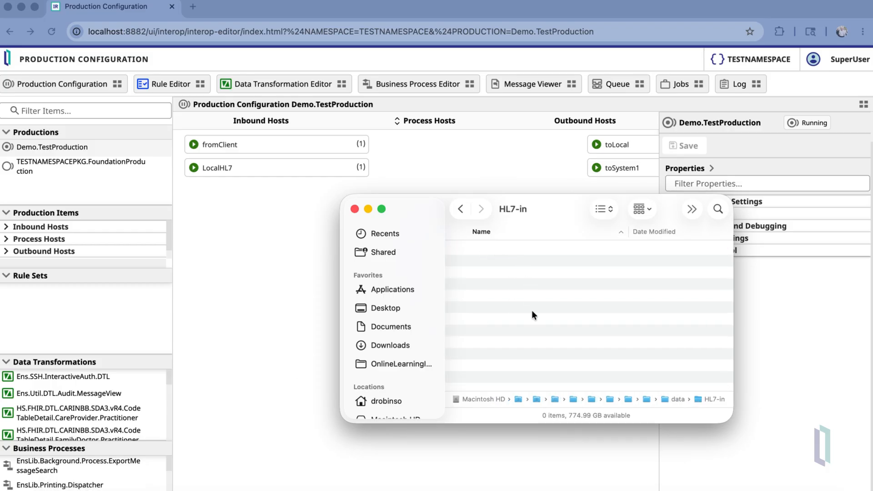
{"action": "key", "text": "super+v"}
Return to the data folder, check HL7-out for the output message file, and switch back to the browser.
{"action": "left_click", "coordinate": [456, 211]}
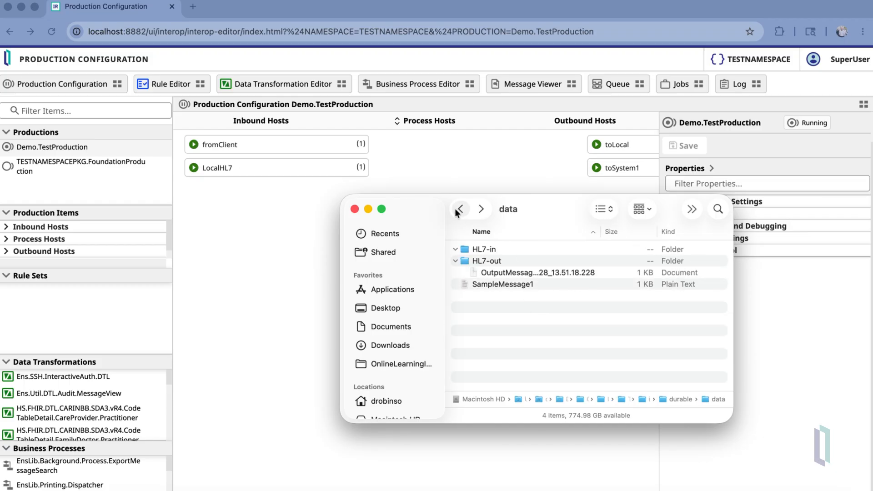
{"action": "left_click", "coordinate": [522, 273]}
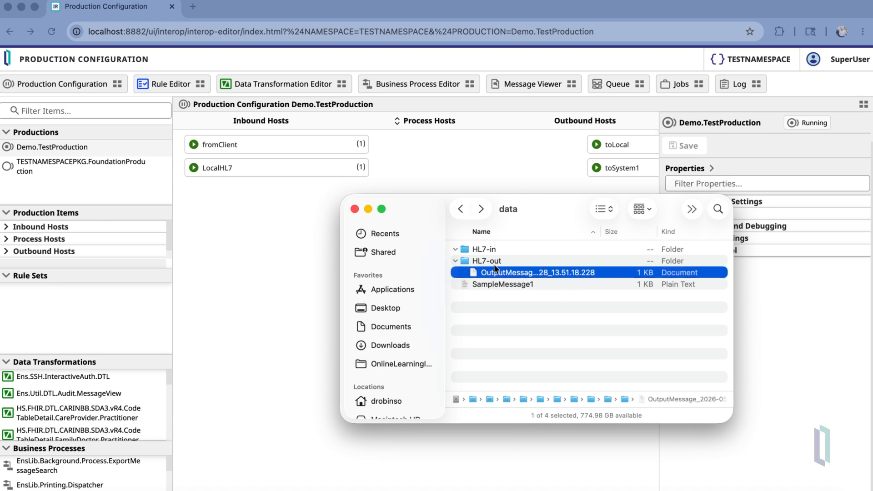
{"action": "left_click", "coordinate": [277, 249]}
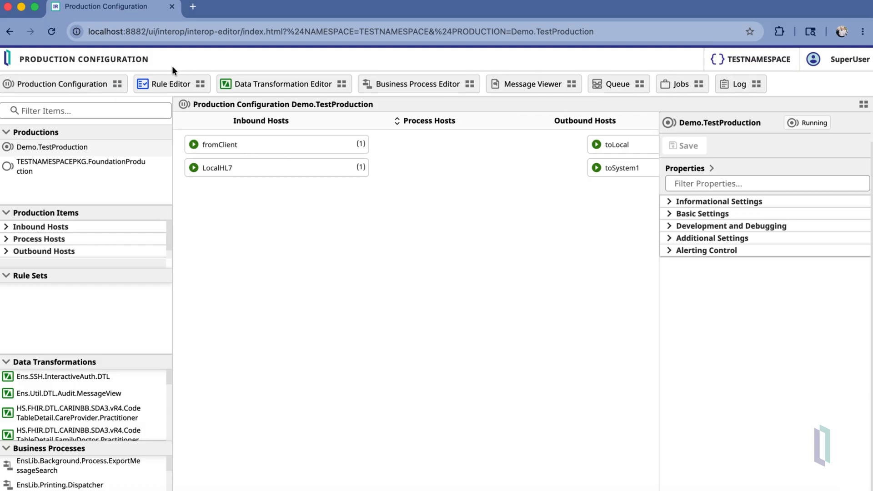
Reload the production page and list the latest Demo.TestProduction messages in an enlarged Message Viewer.
{"action": "left_click", "coordinate": [533, 91]}
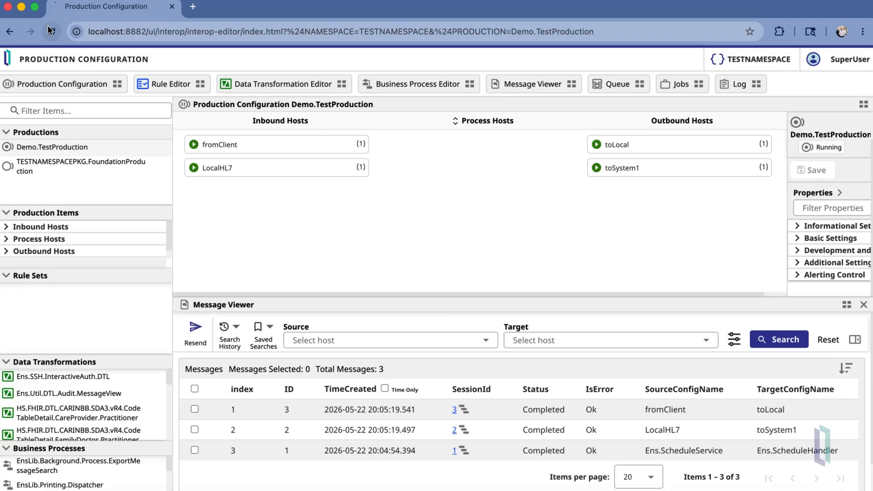
{"action": "left_click", "coordinate": [51, 31]}
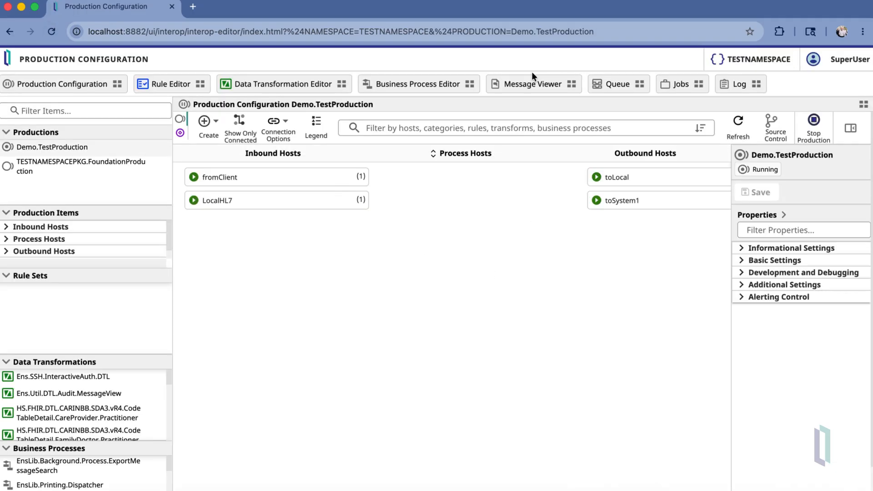
{"action": "left_click", "coordinate": [533, 84]}
{"action": "left_click_drag", "start_coordinate": [499, 295], "coordinate": [502, 227]}
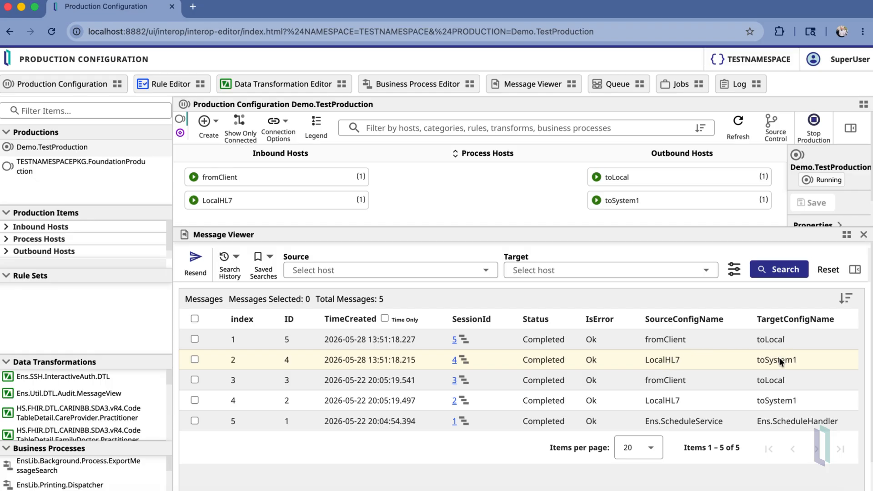
Open the visual trace of the newest message from LocalHL7 to toSystem1 and show its message details.
{"action": "left_click", "coordinate": [456, 361]}
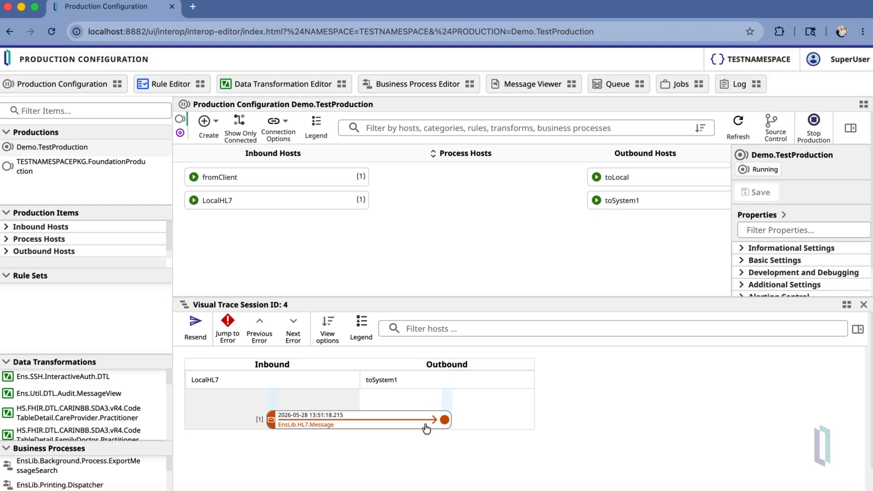
{"action": "left_click", "coordinate": [360, 426]}
{"action": "left_click_drag", "start_coordinate": [544, 297], "coordinate": [547, 204]}
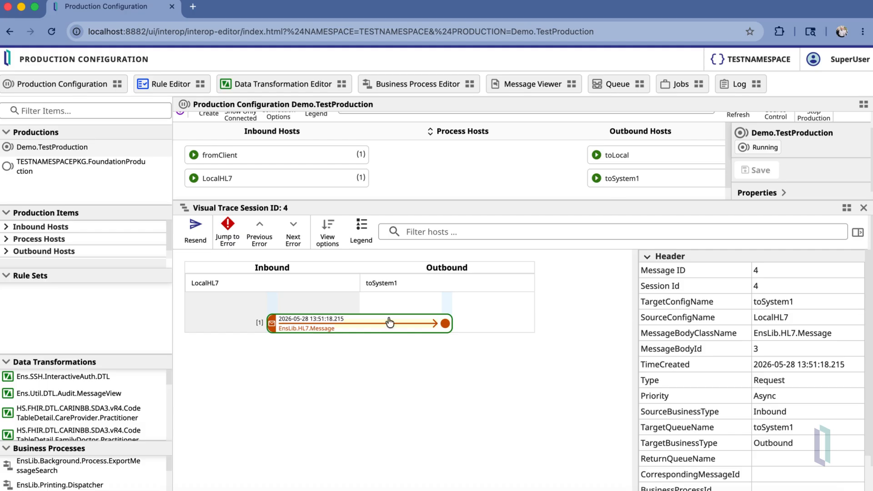
Examine the traced message's header properties and the DocType in its body.
{"action": "scroll", "coordinate": [769, 379], "scroll_direction": "down", "scroll_amount": 3}
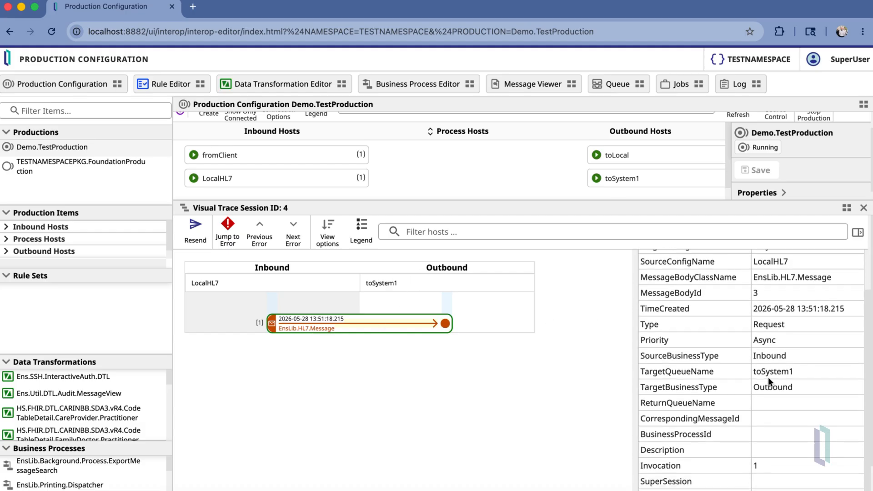
{"action": "scroll", "coordinate": [768, 377], "scroll_direction": "up", "scroll_amount": 1}
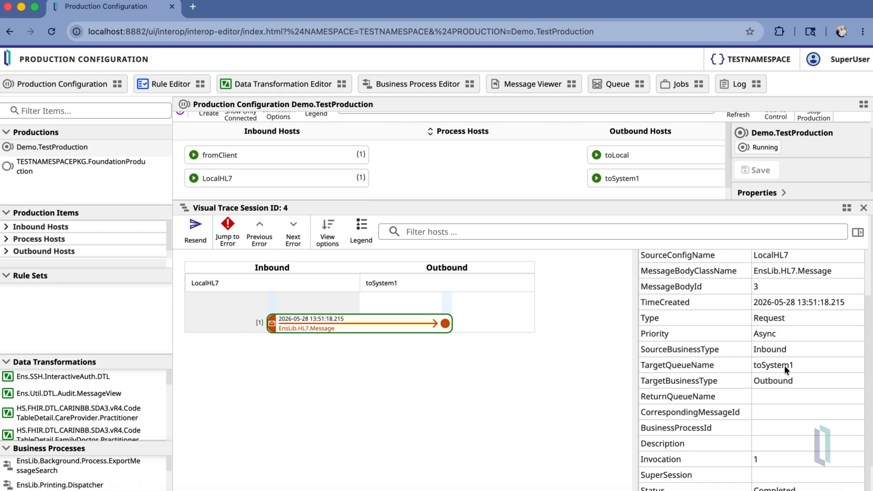
{"action": "scroll", "coordinate": [785, 366], "scroll_direction": "down", "scroll_amount": 5}
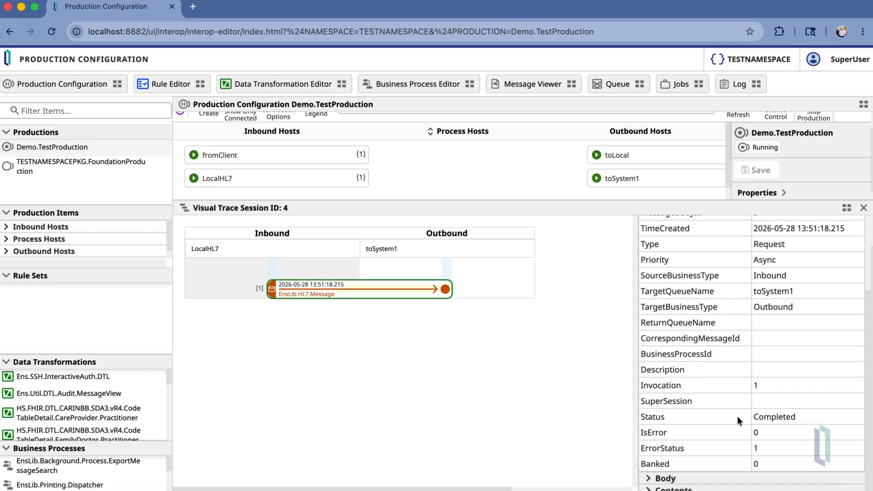
{"action": "left_click", "coordinate": [648, 479]}
{"action": "scroll", "coordinate": [730, 402], "scroll_direction": "down", "scroll_amount": 5}
{"action": "scroll", "coordinate": [732, 403], "scroll_direction": "down", "scroll_amount": 5}
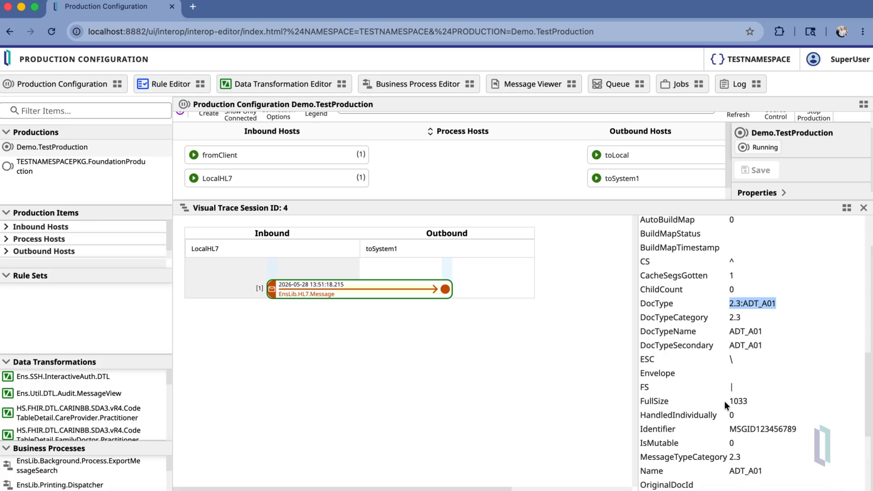
Switch to the TRANSFORMDATA namespace and open the Demo.TransformData production.
{"action": "left_click", "coordinate": [755, 59]}
{"action": "left_click", "coordinate": [743, 180]}
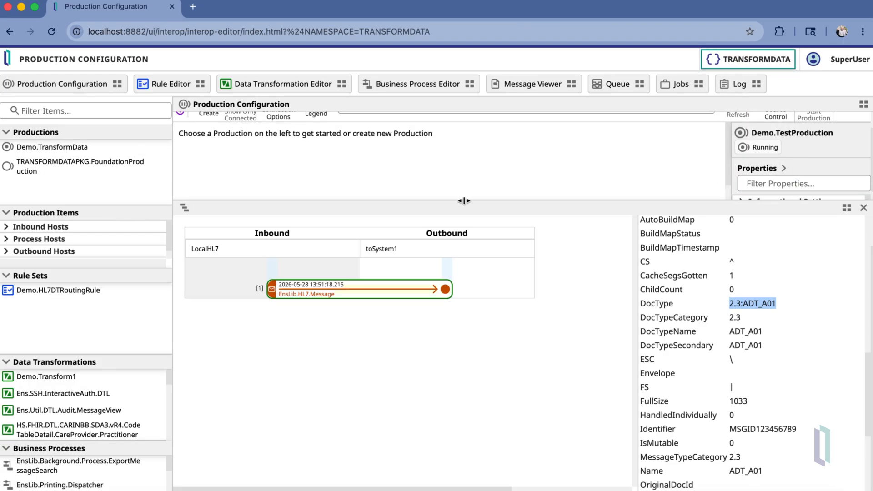
{"action": "left_click_drag", "start_coordinate": [472, 200], "coordinate": [473, 232]}
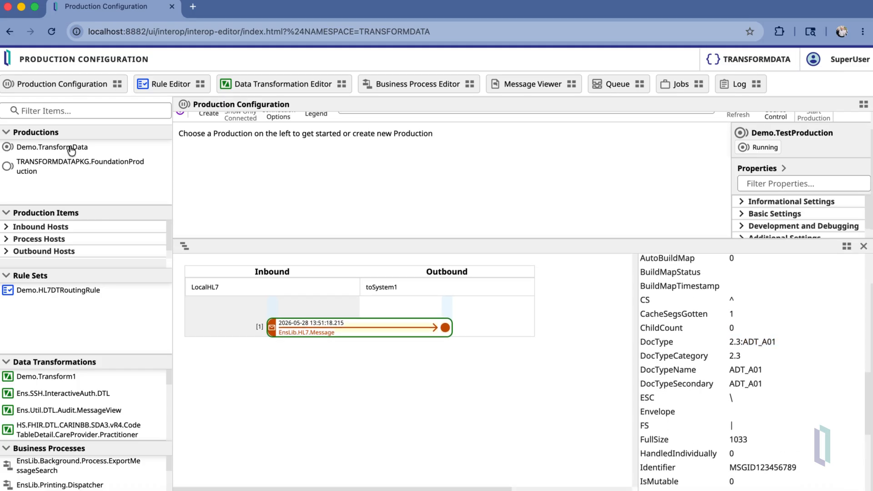
{"action": "left_click", "coordinate": [74, 147]}
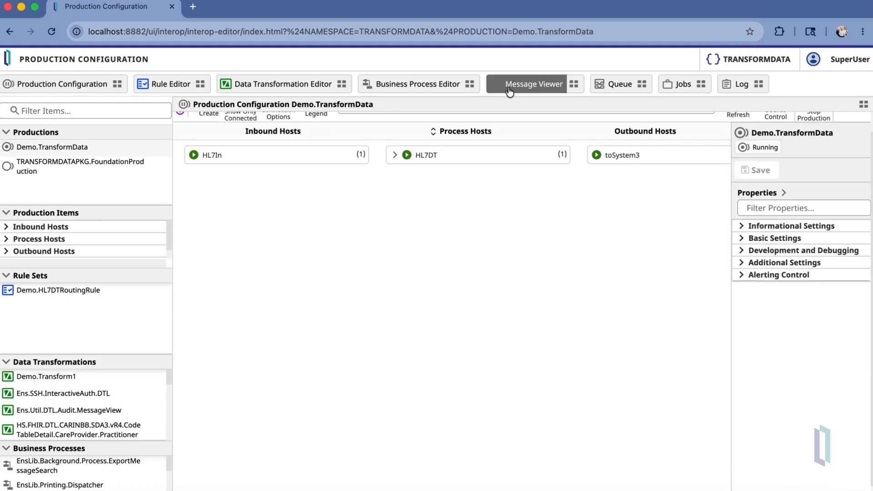
List the Demo.TransformData messages and open an enlarged visual trace of the newest HL7In to HL7DT message.
{"action": "left_click", "coordinate": [530, 84]}
{"action": "left_click_drag", "start_coordinate": [504, 296], "coordinate": [511, 233]}
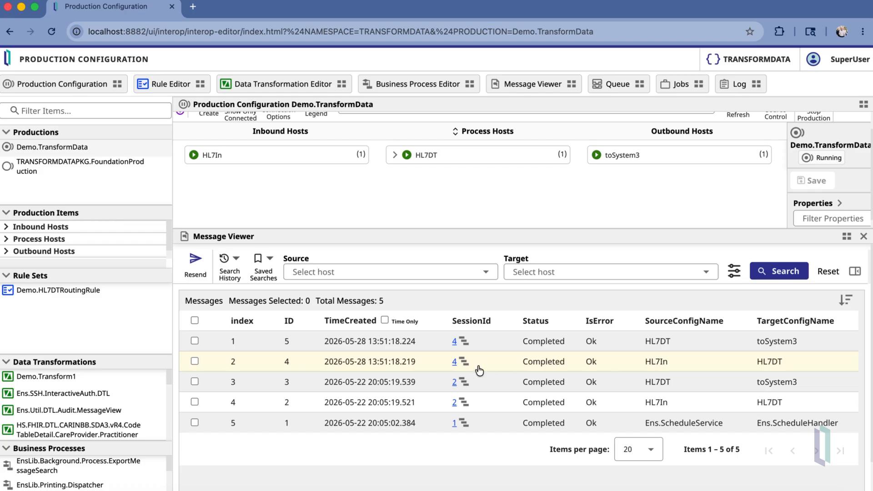
{"action": "left_click", "coordinate": [454, 361]}
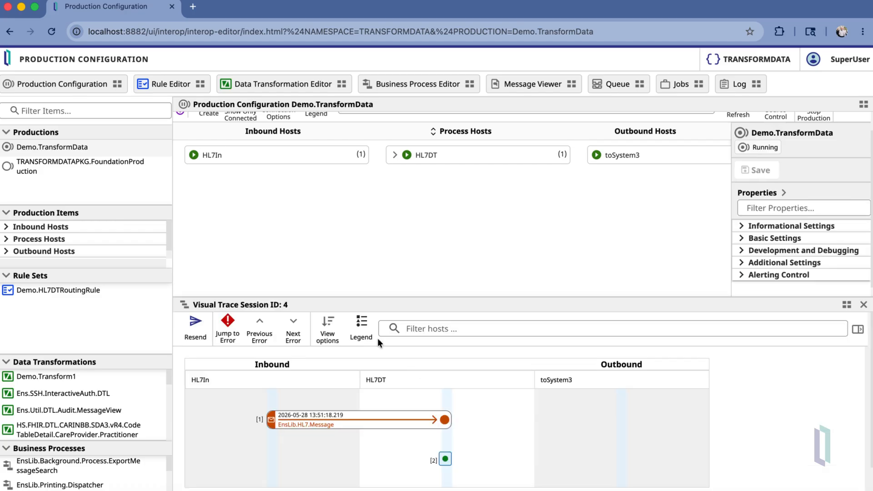
{"action": "left_click_drag", "start_coordinate": [416, 296], "coordinate": [417, 190]}
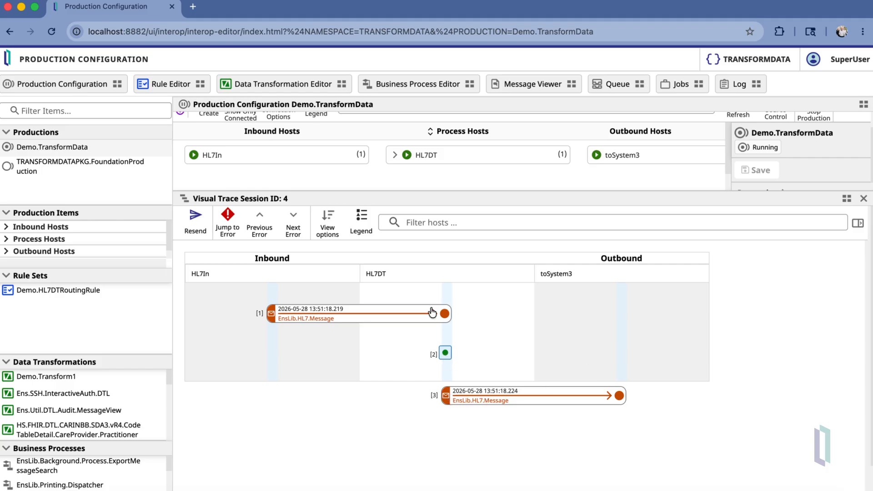
Show the details of the HL7In to HL7DT message and examine its header properties.
{"action": "left_click", "coordinate": [376, 321]}
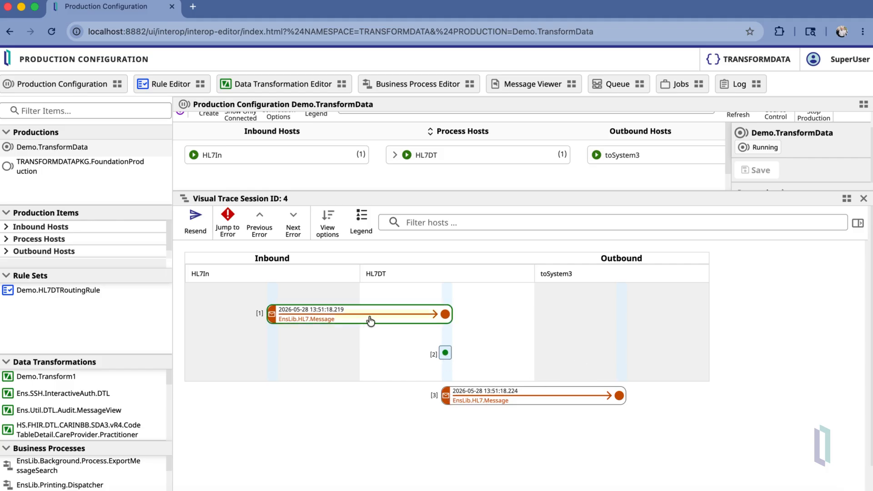
{"action": "left_click", "coordinate": [394, 313]}
{"action": "scroll", "coordinate": [732, 387], "scroll_direction": "down", "scroll_amount": 4}
{"action": "scroll", "coordinate": [705, 372], "scroll_direction": "up", "scroll_amount": 3}
{"action": "scroll", "coordinate": [704, 362], "scroll_direction": "down", "scroll_amount": 3}
{"action": "scroll", "coordinate": [733, 430], "scroll_direction": "down", "scroll_amount": 2}
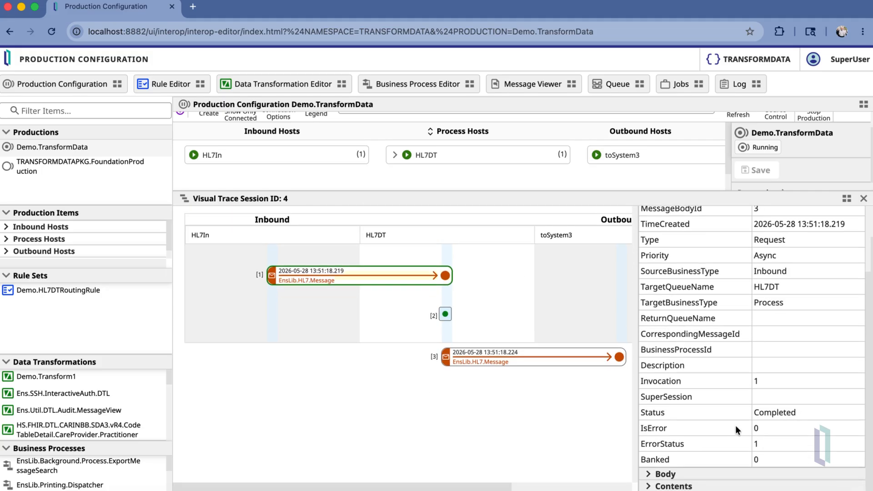
Expand the HL7In to HL7DT message's body and check its DocType.
{"action": "left_click", "coordinate": [653, 479]}
{"action": "scroll", "coordinate": [753, 397], "scroll_direction": "down", "scroll_amount": 2}
{"action": "scroll", "coordinate": [753, 394], "scroll_direction": "down", "scroll_amount": 5}
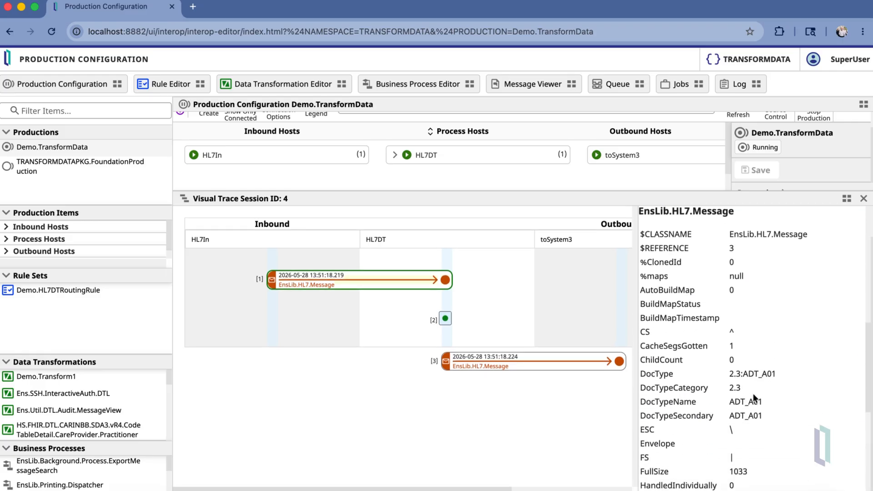
{"action": "left_click_drag", "start_coordinate": [730, 362], "coordinate": [752, 362]}
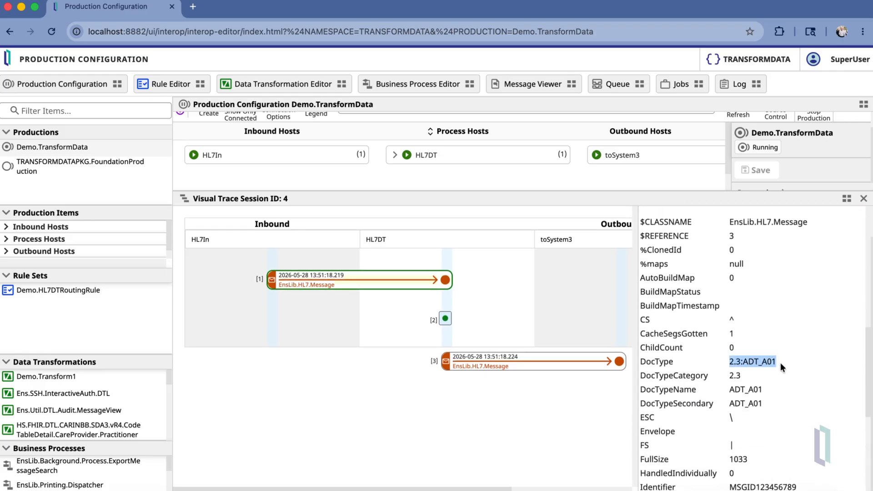
Examine the DocType and RawContent of the HL7DT to toSystem3 message, and close the visual trace.
{"action": "left_click", "coordinate": [508, 371]}
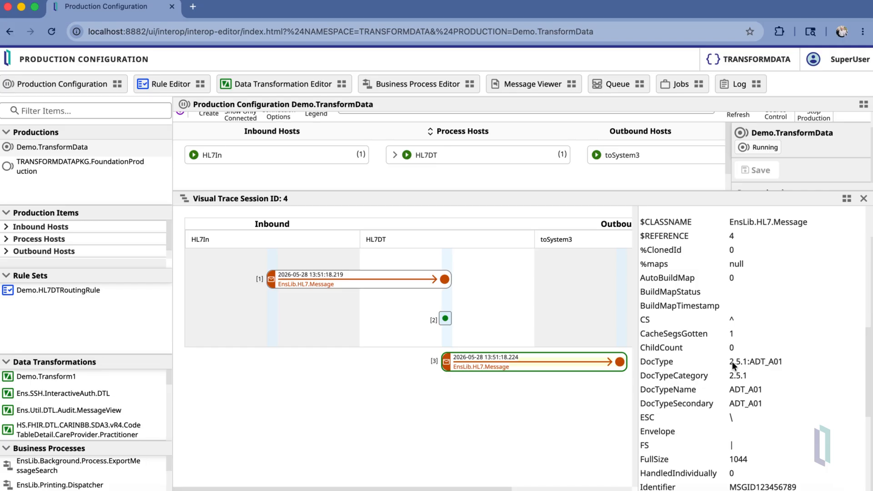
{"action": "scroll", "coordinate": [802, 362], "scroll_direction": "up", "scroll_amount": 2}
{"action": "scroll", "coordinate": [803, 362], "scroll_direction": "down", "scroll_amount": 5}
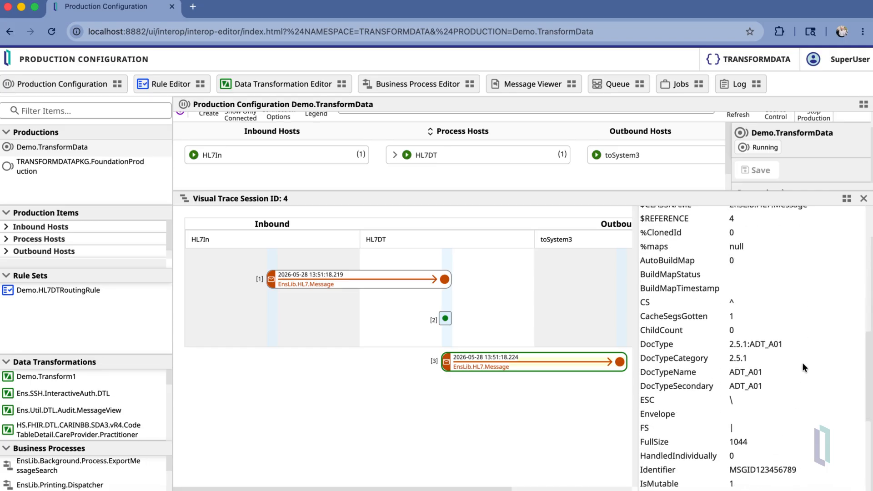
{"action": "scroll", "coordinate": [802, 364], "scroll_direction": "down", "scroll_amount": 5}
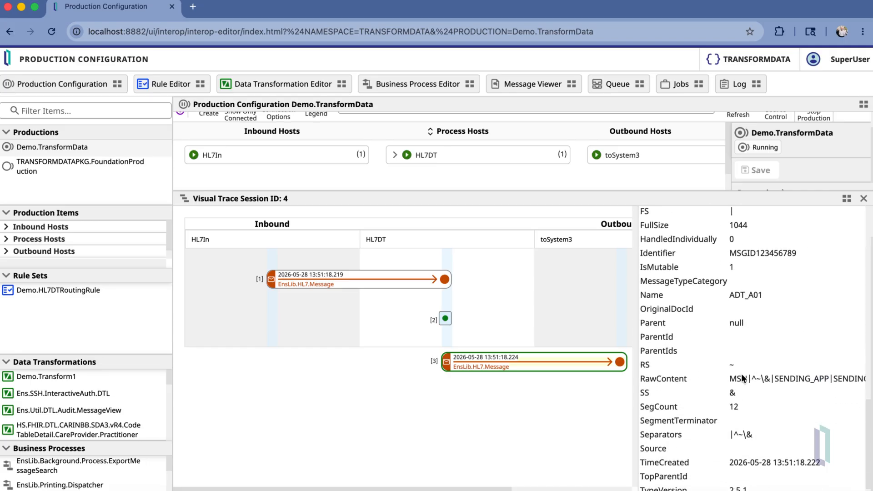
{"action": "left_click_drag", "start_coordinate": [794, 370], "coordinate": [867, 377]}
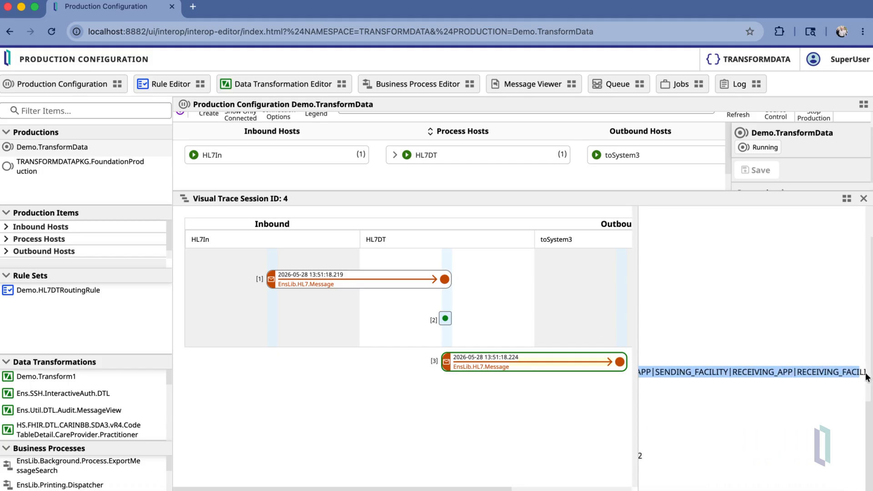
{"action": "scroll", "coordinate": [697, 406], "scroll_direction": "left", "scroll_amount": 4}
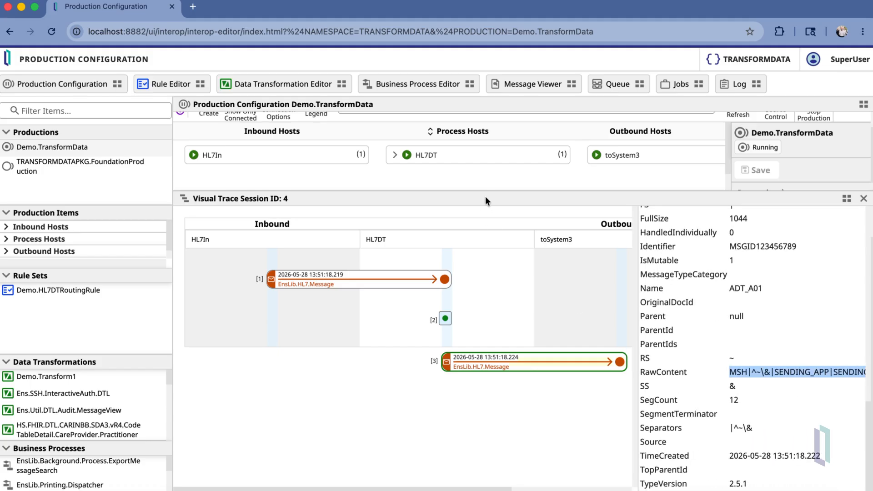
{"action": "left_click", "coordinate": [864, 200]}
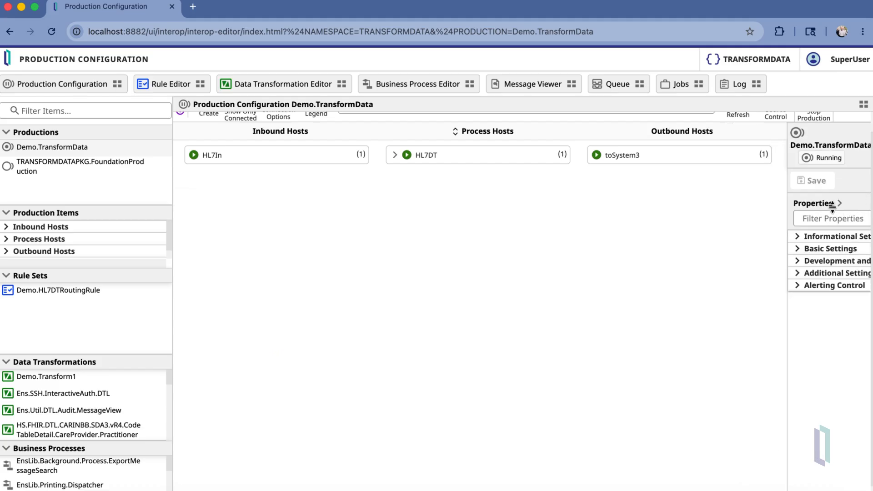
Select the toSystem3 host to show its connections, and open Demo.TestProduction in the TESTNAMESPACE namespace.
{"action": "left_click", "coordinate": [671, 159]}
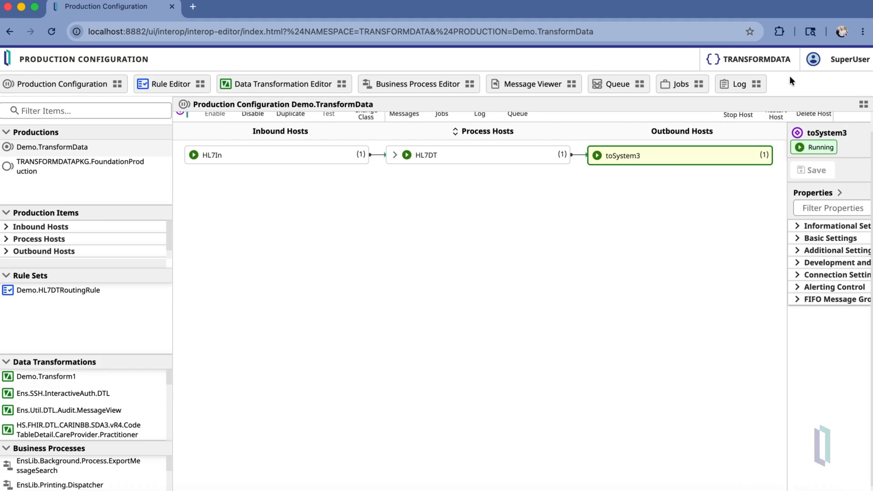
{"action": "left_click", "coordinate": [772, 70]}
{"action": "left_click", "coordinate": [732, 159]}
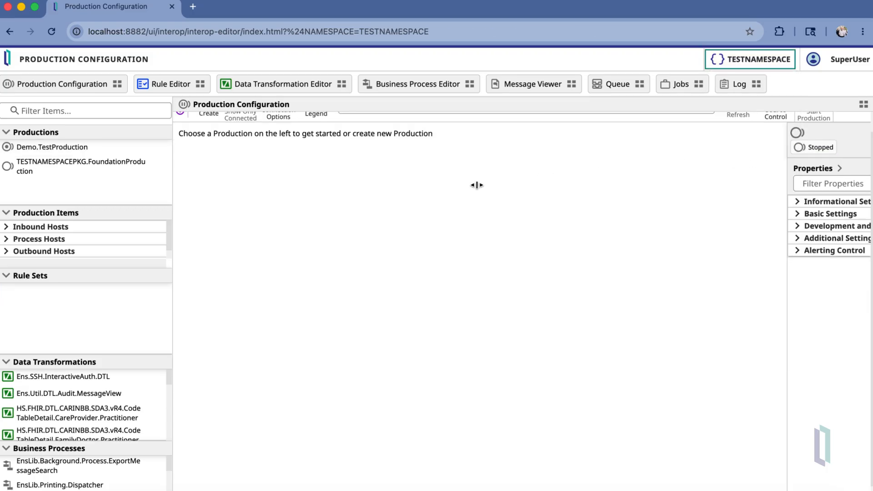
{"action": "left_click", "coordinate": [79, 147]}
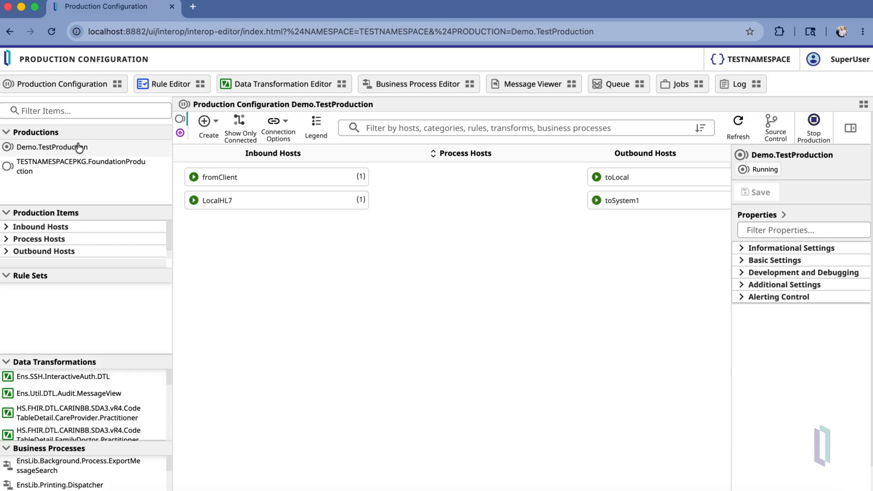
Select the fromClient host and list the Demo.TestProduction messages in an enlarged Message Viewer.
{"action": "left_click", "coordinate": [240, 179]}
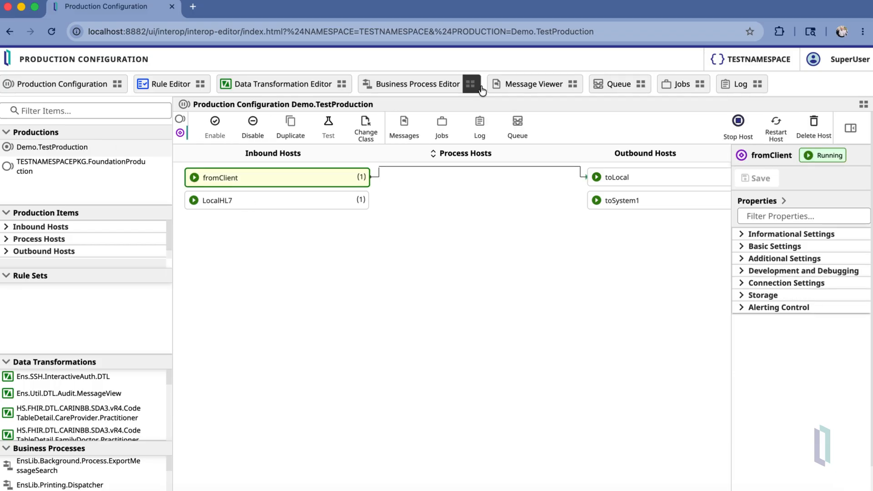
{"action": "left_click", "coordinate": [520, 87]}
{"action": "scroll", "coordinate": [473, 391], "scroll_direction": "down", "scroll_amount": 2}
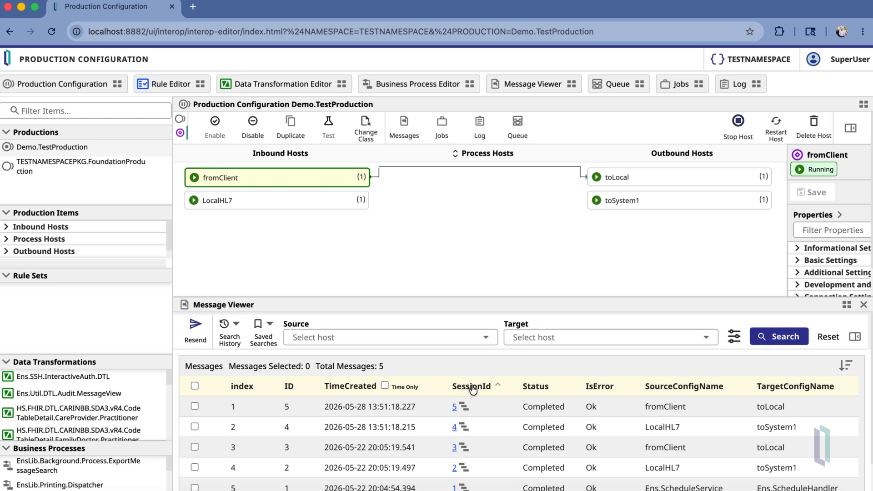
{"action": "left_click_drag", "start_coordinate": [487, 297], "coordinate": [487, 231]}
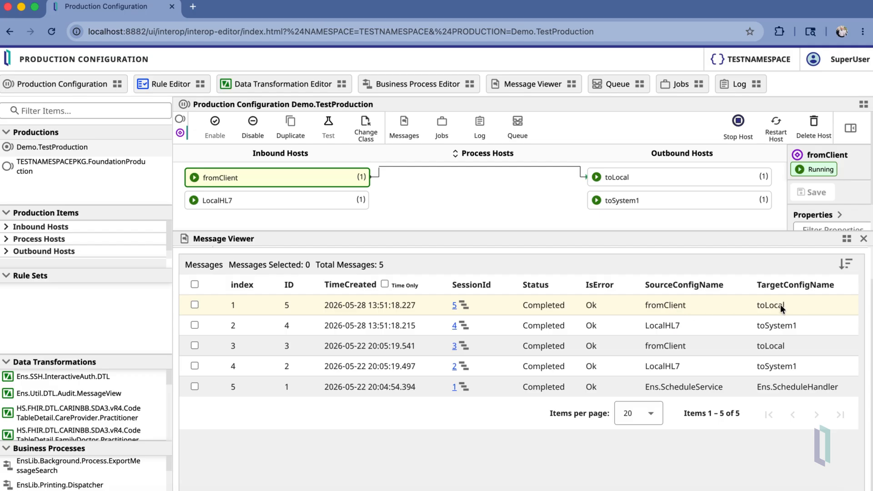
Trace the newest message from fromClient to toLocal, check the DocType in its body, and close the trace.
{"action": "left_click", "coordinate": [454, 305]}
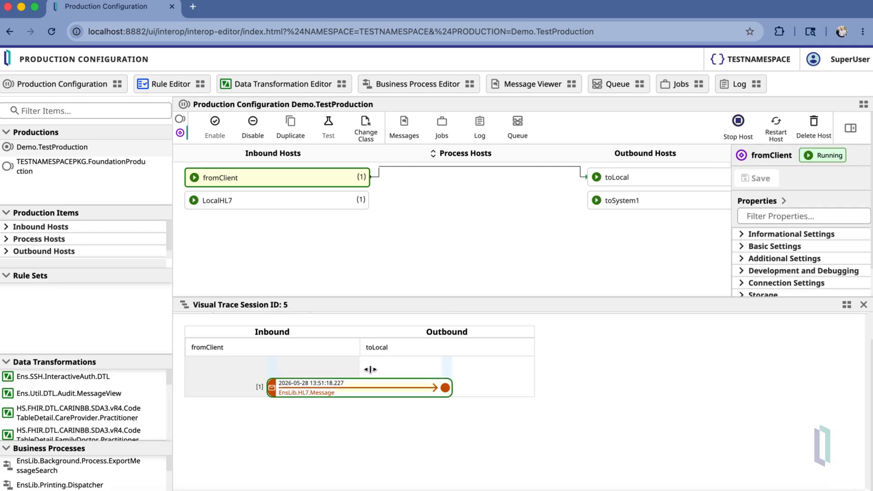
{"action": "left_click_drag", "start_coordinate": [398, 293], "coordinate": [398, 209]}
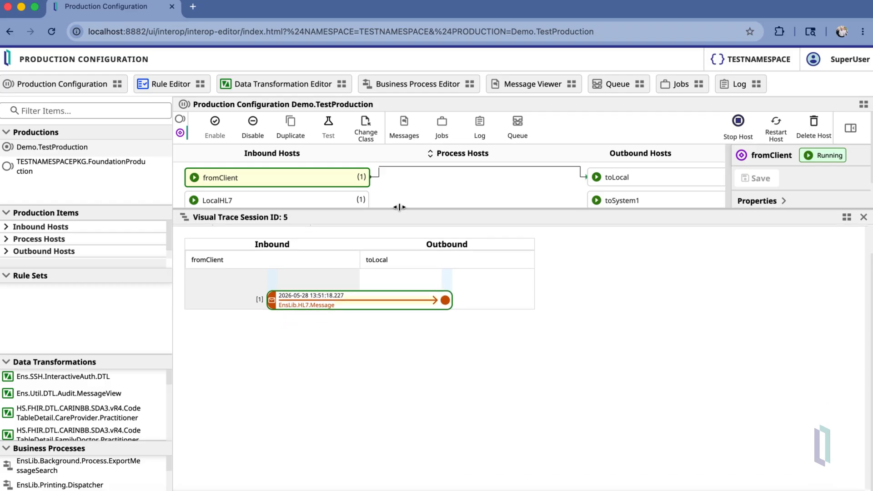
{"action": "left_click", "coordinate": [860, 244]}
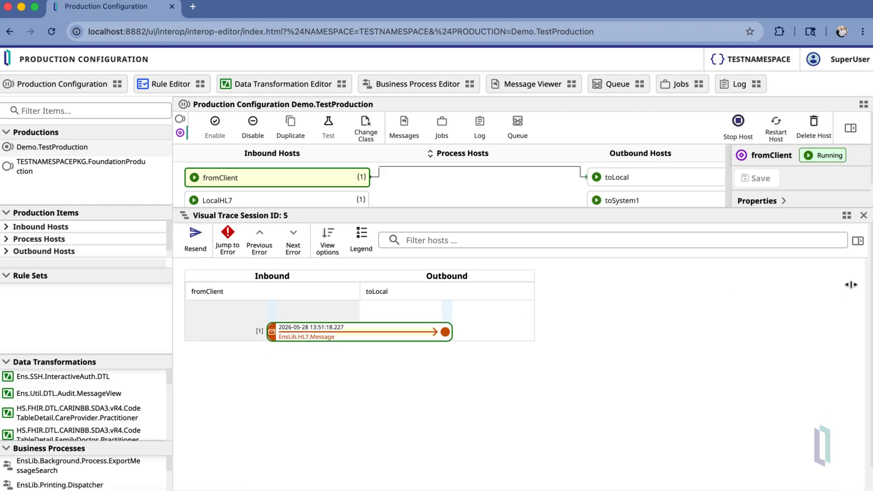
{"action": "left_click", "coordinate": [392, 338]}
{"action": "scroll", "coordinate": [744, 351], "scroll_direction": "down", "scroll_amount": 2}
{"action": "scroll", "coordinate": [745, 351], "scroll_direction": "down", "scroll_amount": 10}
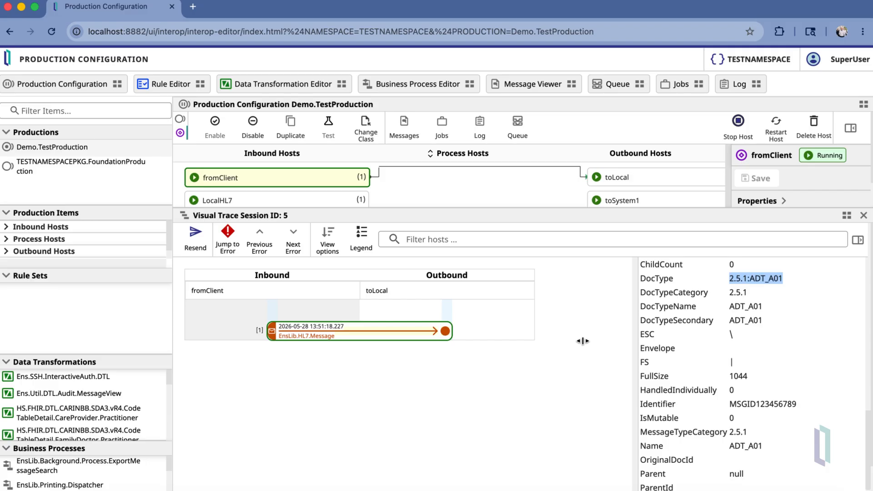
{"action": "left_click", "coordinate": [864, 215]}
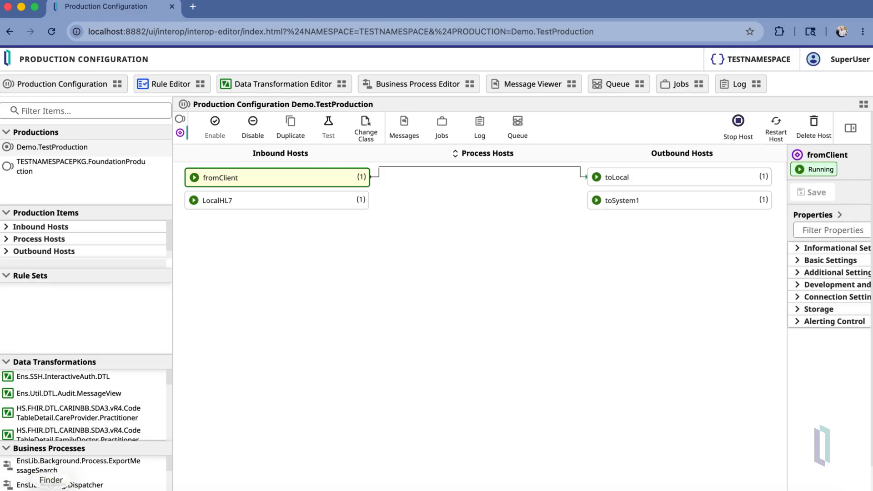
Switch to Finder, open the output message file from HL7-out in TextEdit, and place it beside SampleMessage1.
{"action": "left_click", "coordinate": [51, 490]}
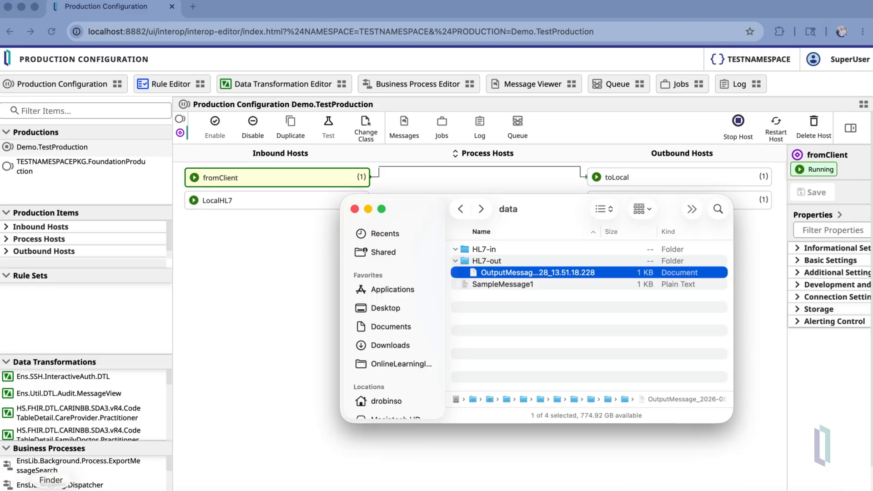
{"action": "right_click", "coordinate": [501, 272]}
{"action": "mouse_move", "coordinate": [717, 282]}
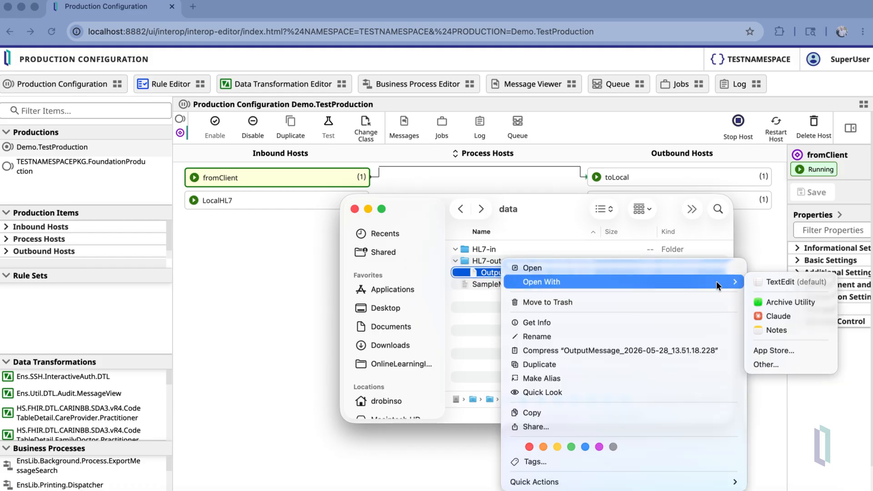
{"action": "left_click", "coordinate": [768, 281]}
{"action": "left_click_drag", "start_coordinate": [381, 55], "coordinate": [646, 46]}
{"action": "left_click_drag", "start_coordinate": [390, 44], "coordinate": [328, 60]}
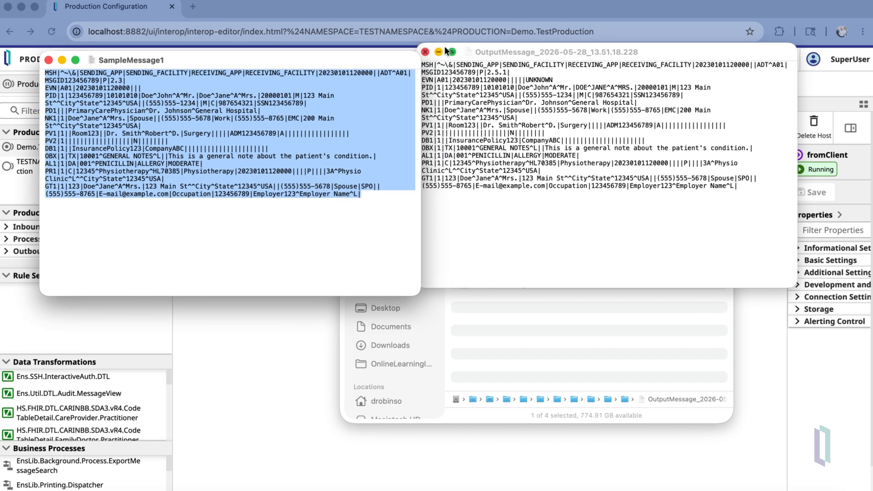
{"action": "left_click_drag", "start_coordinate": [541, 53], "coordinate": [567, 61]}
Compare the HL7 version in the MSH segment and the second name field in the PID segment between both files.
{"action": "left_click", "coordinate": [310, 121]}
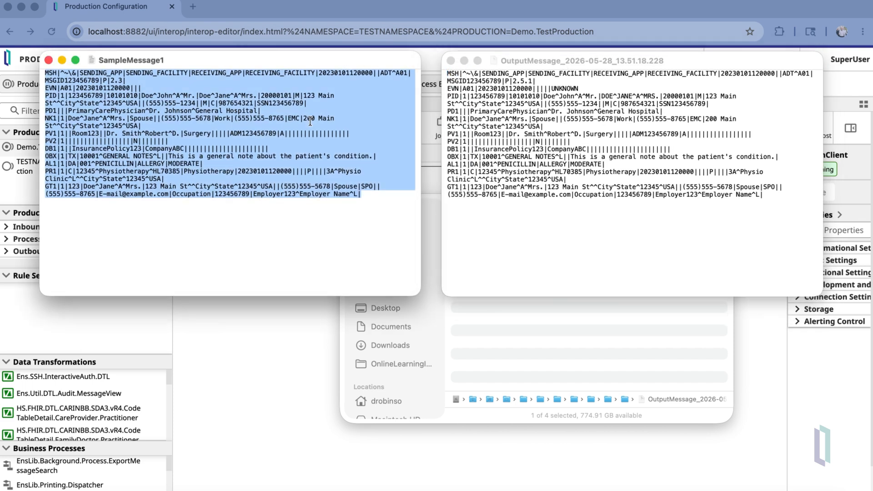
{"action": "left_click", "coordinate": [197, 110]}
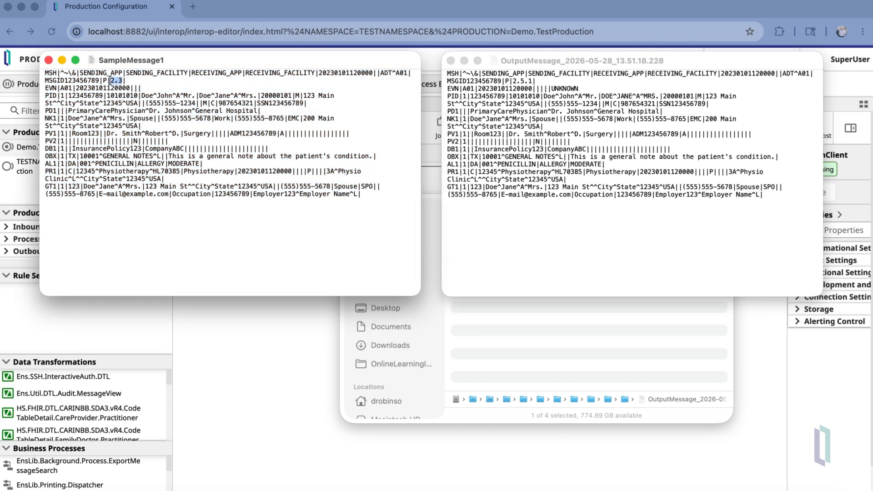
{"action": "left_click_drag", "start_coordinate": [512, 81], "coordinate": [534, 81]}
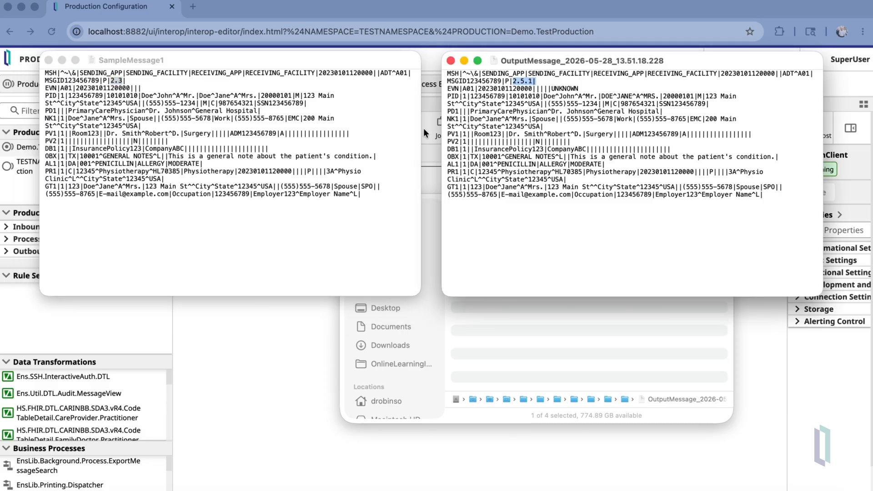
{"action": "left_click", "coordinate": [214, 94]}
{"action": "left_click_drag", "start_coordinate": [199, 95], "coordinate": [262, 95]}
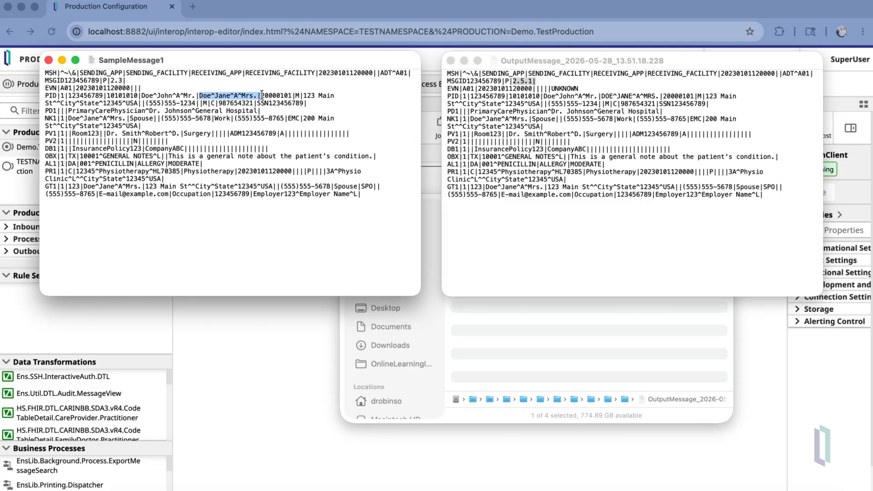
{"action": "left_click", "coordinate": [600, 91]}
{"action": "left_click_drag", "start_coordinate": [660, 96], "coordinate": [602, 94]}
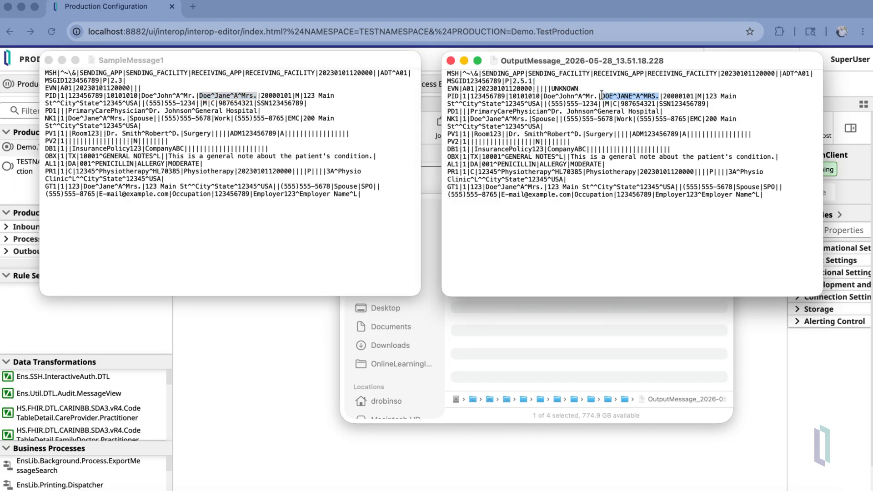
Compare the end of the EVN segment in SampleMessage1 and the output message, and return to the browser.
{"action": "left_click", "coordinate": [140, 86]}
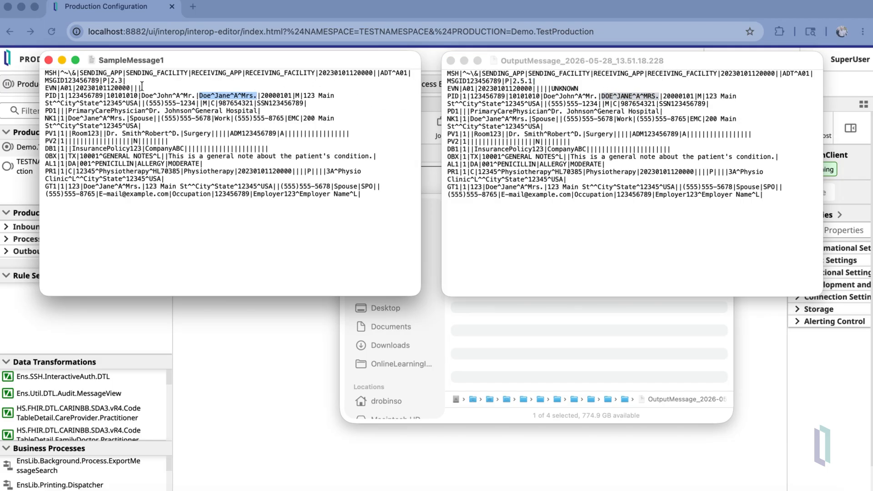
{"action": "left_click_drag", "start_coordinate": [132, 89], "coordinate": [144, 88]}
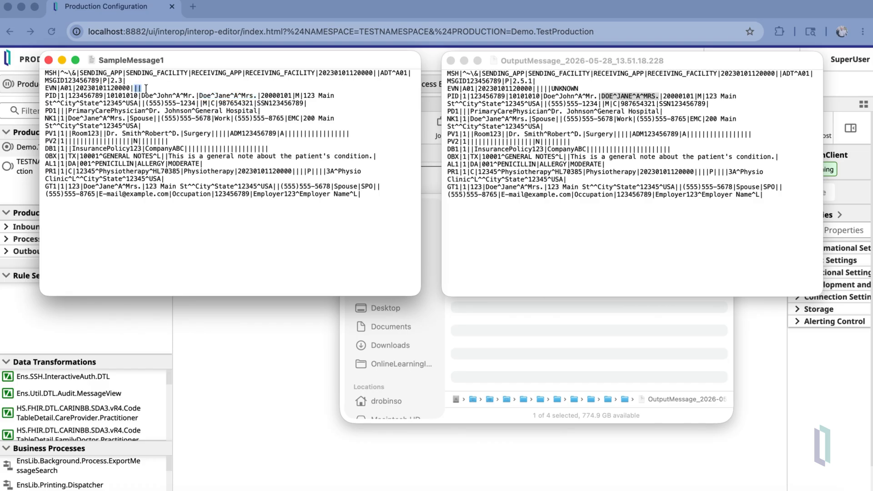
{"action": "left_click", "coordinate": [578, 86]}
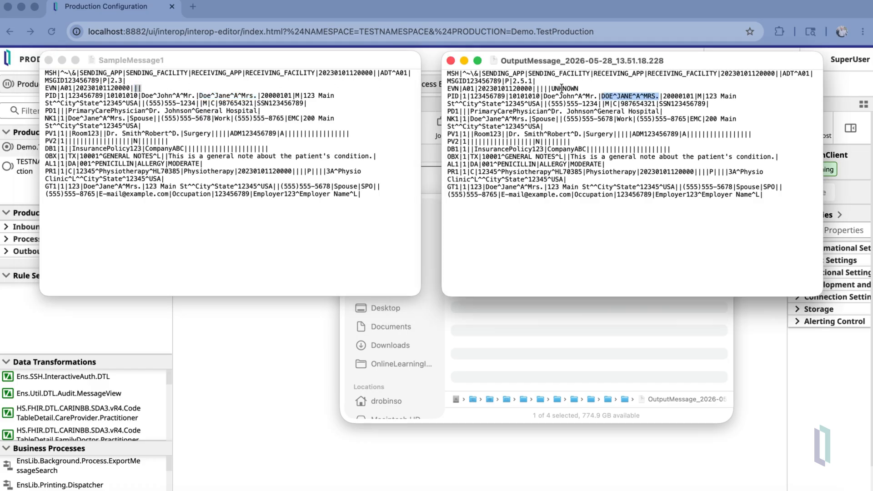
{"action": "double_click", "coordinate": [554, 88]}
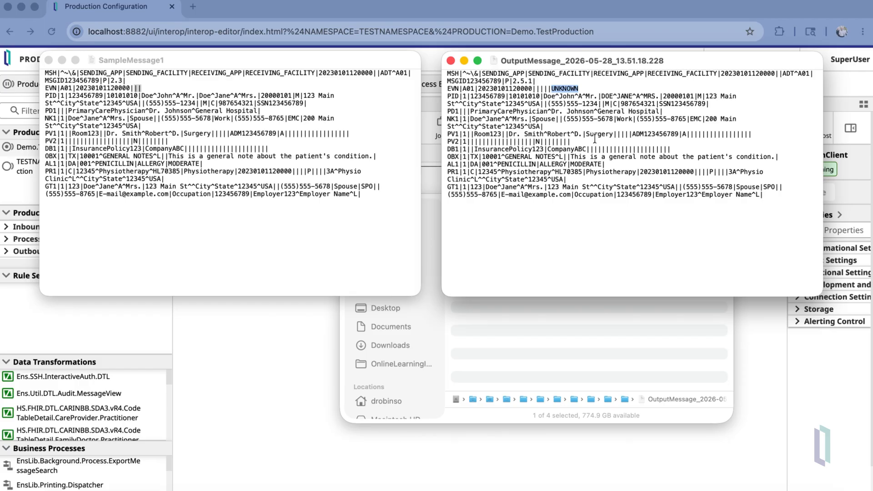
{"action": "left_click", "coordinate": [258, 358]}
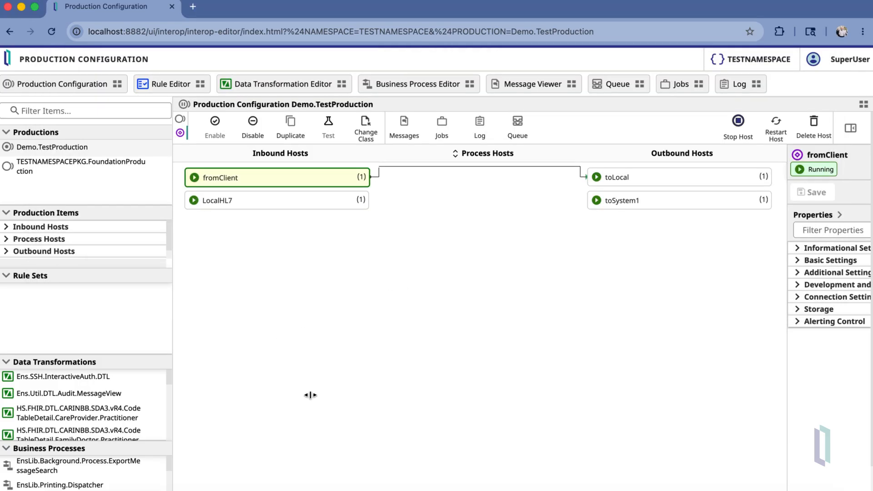